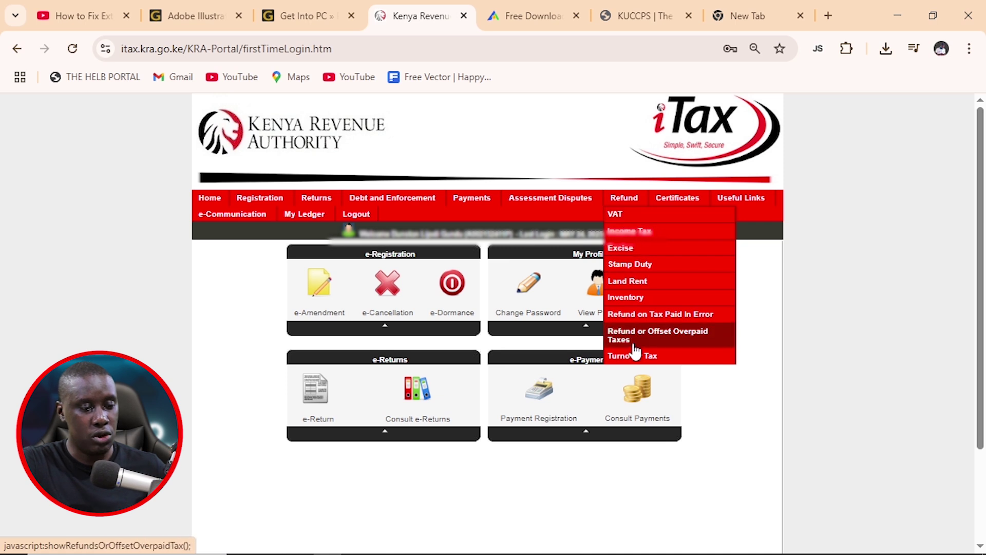
- Open the Income Tax General Ledger Report for JAN 2023–DEC 2023 from the Refund menu
click(632, 233)
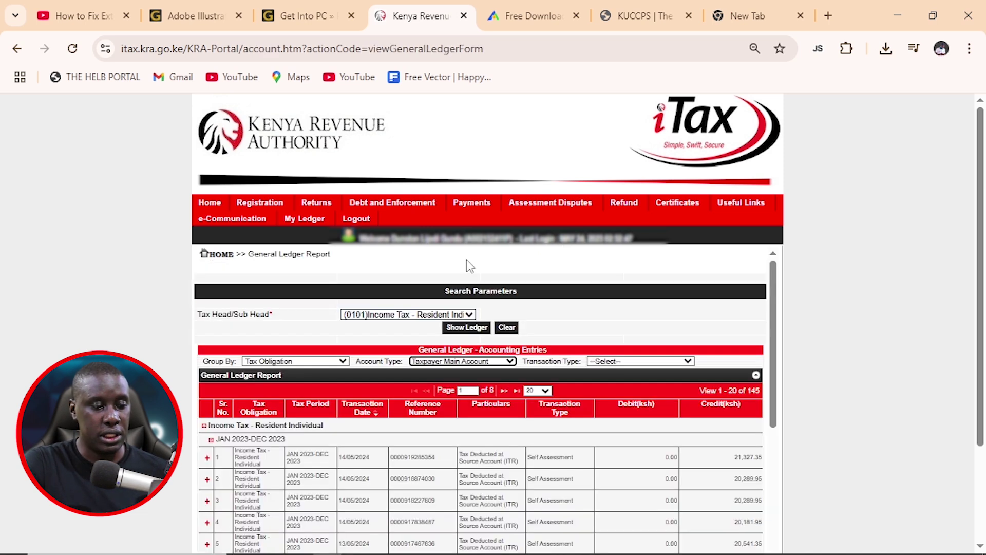
mouse_move(471, 204)
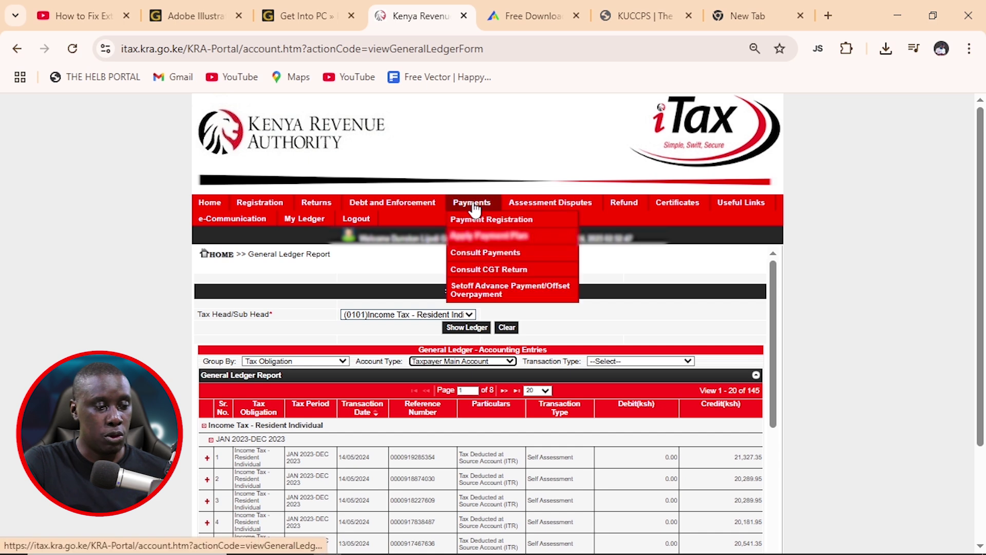
- Start a new payment registration and proceed past the taxpayer details to the payment form
click(493, 219)
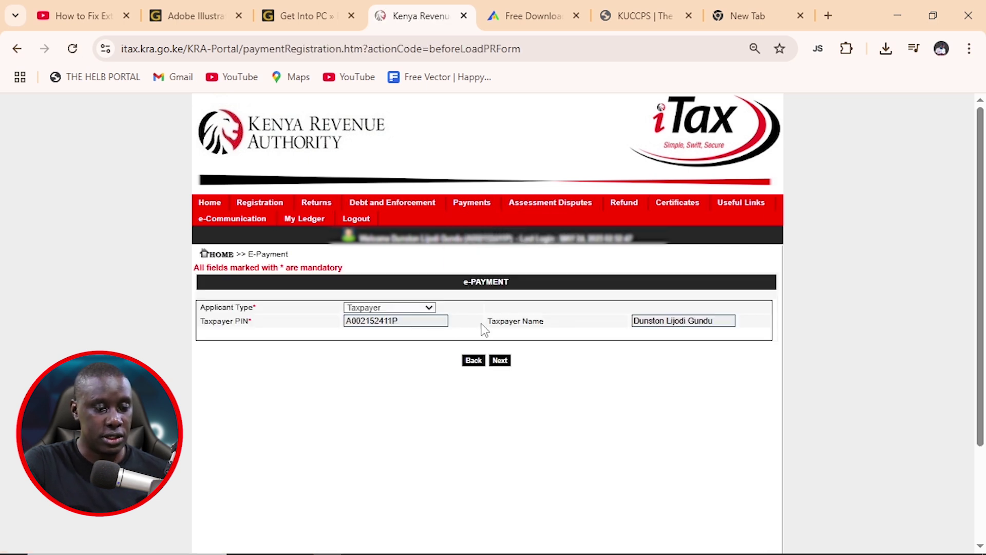
click(494, 362)
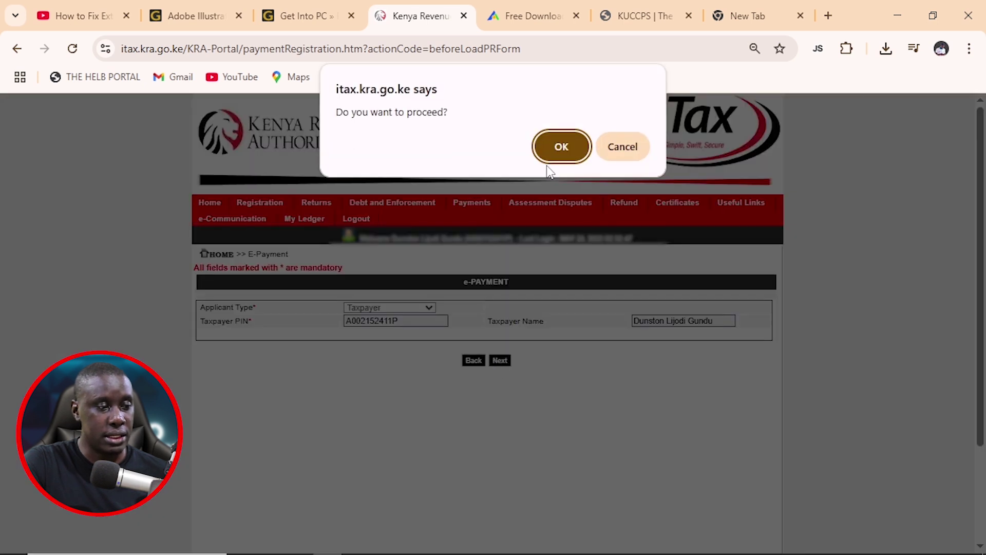
click(559, 152)
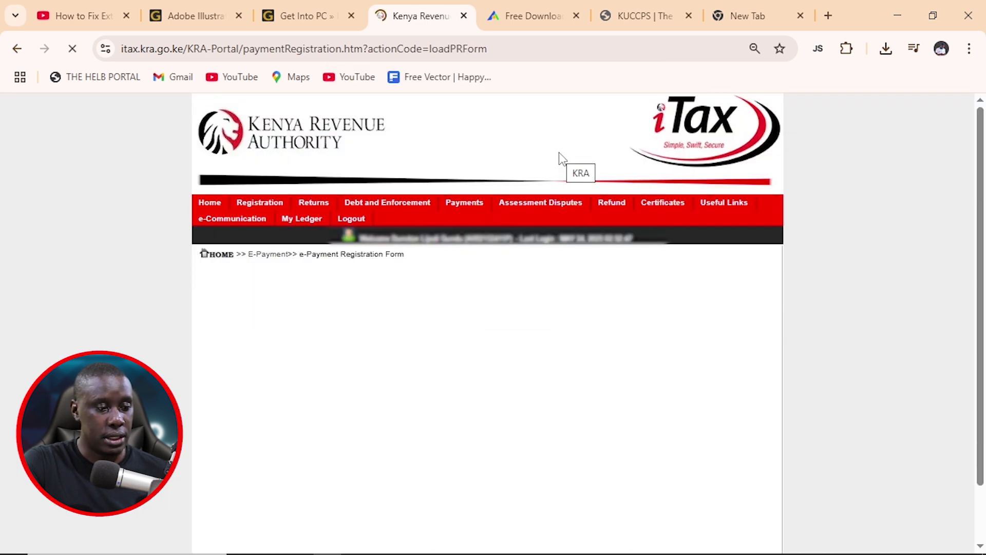
scroll(518, 329, down, 1)
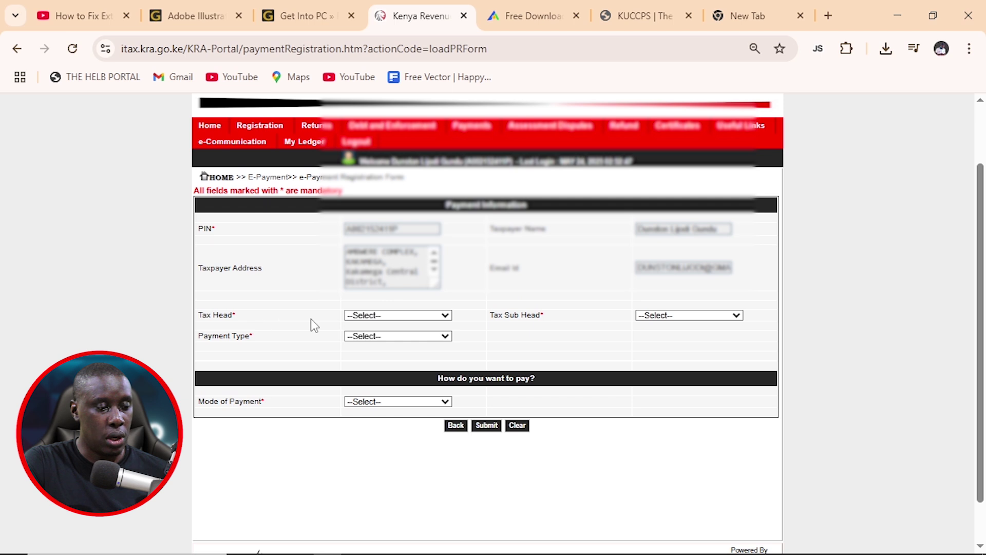
- Set Income Tax, (0101) Resident Individual, Self Assessment Tax, and select the Jan–Dec 2021 liability
click(382, 316)
click(385, 350)
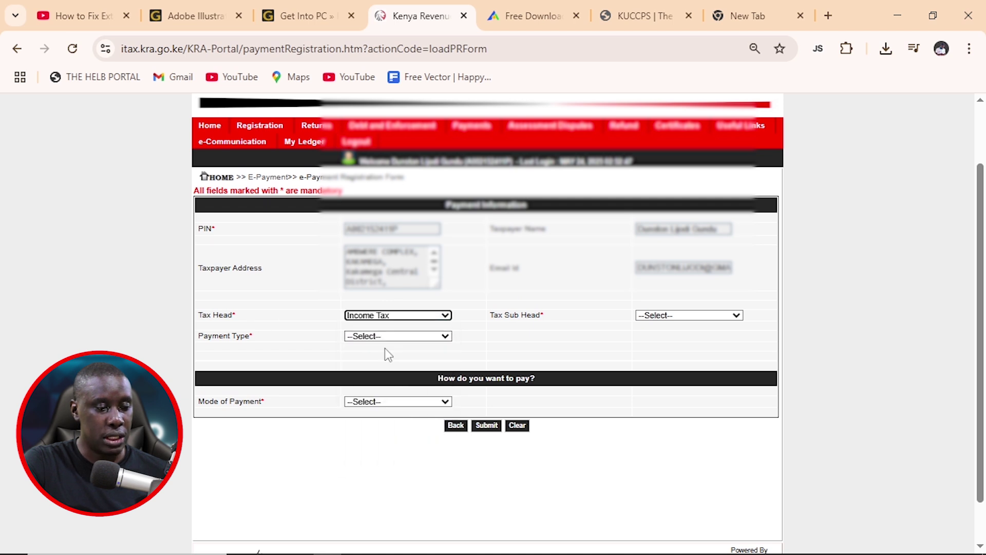
click(681, 315)
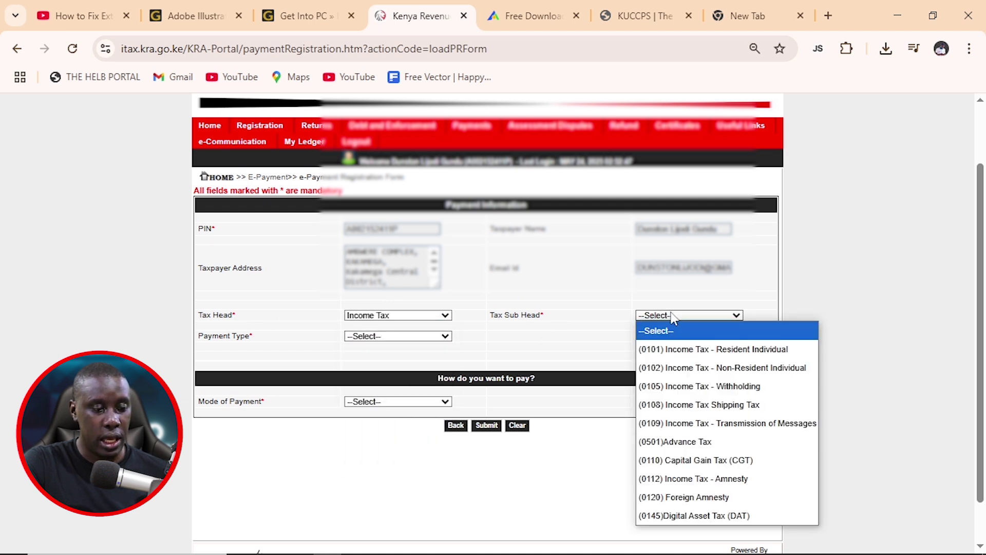
click(688, 350)
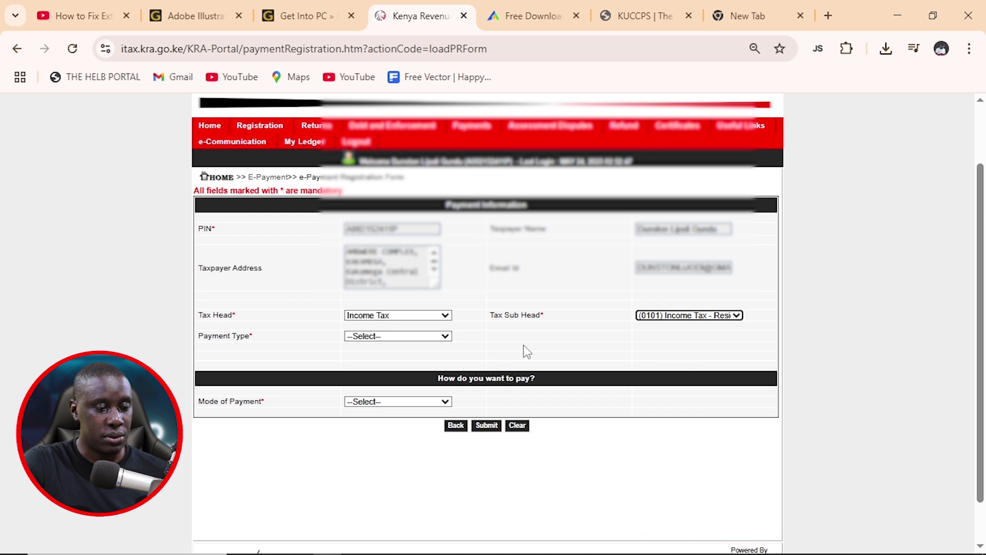
click(398, 336)
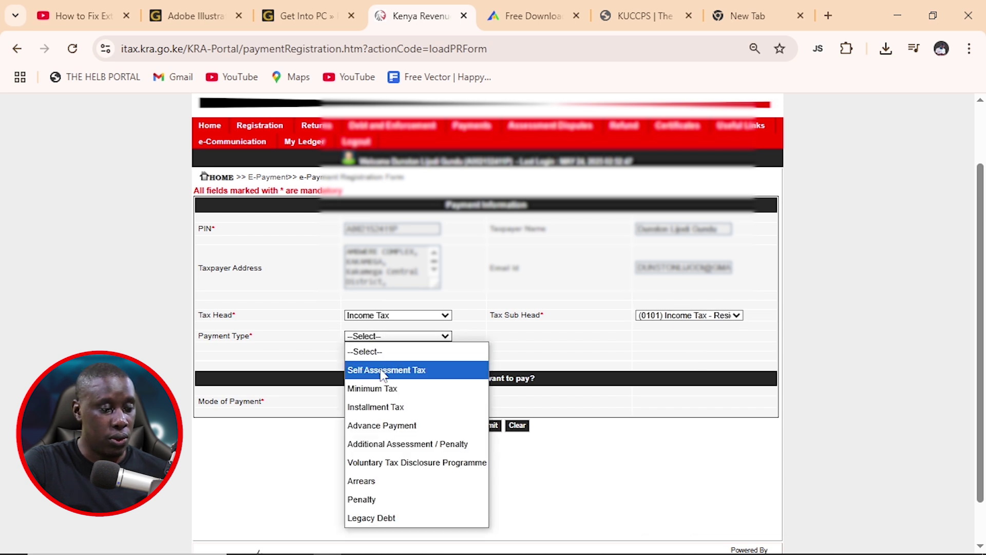
click(402, 378)
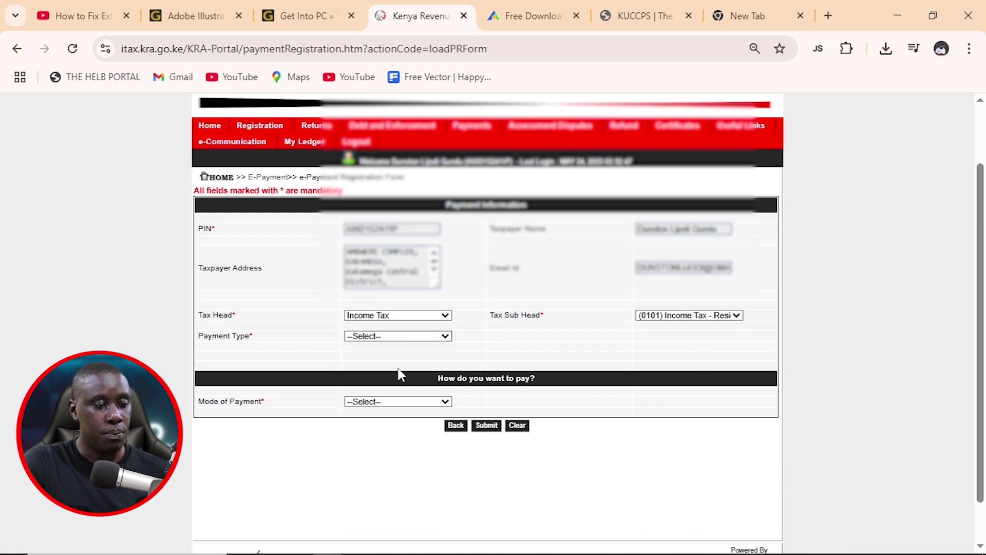
scroll(440, 365, down, 1)
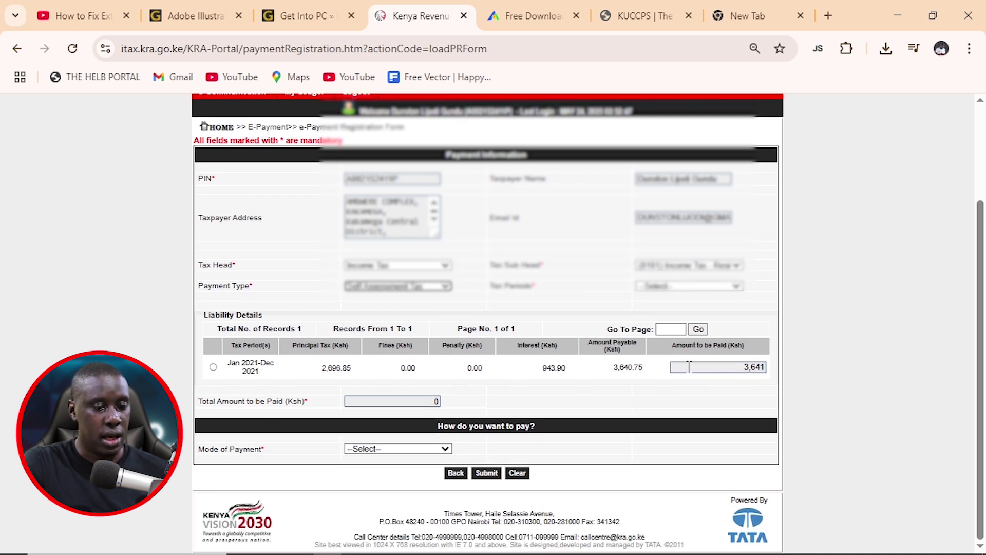
click(213, 366)
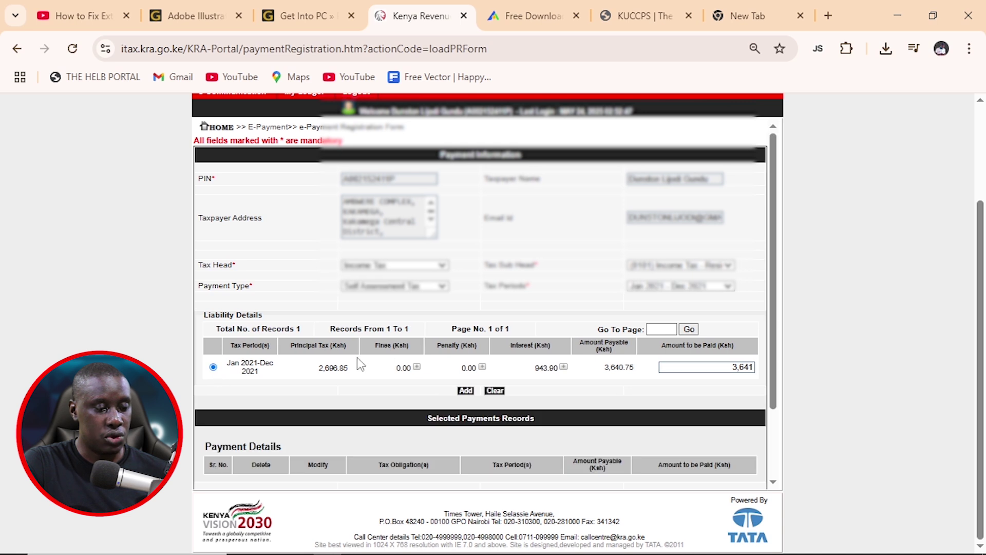
- Add the Jan–Dec 2021 liability to Payment Details with the amount changed to 2,697
click(465, 390)
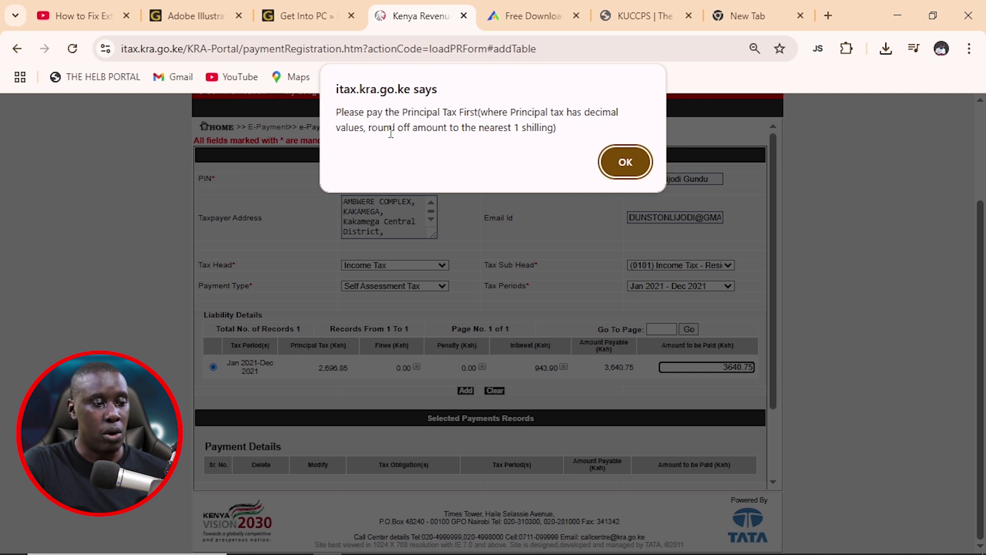
click(626, 166)
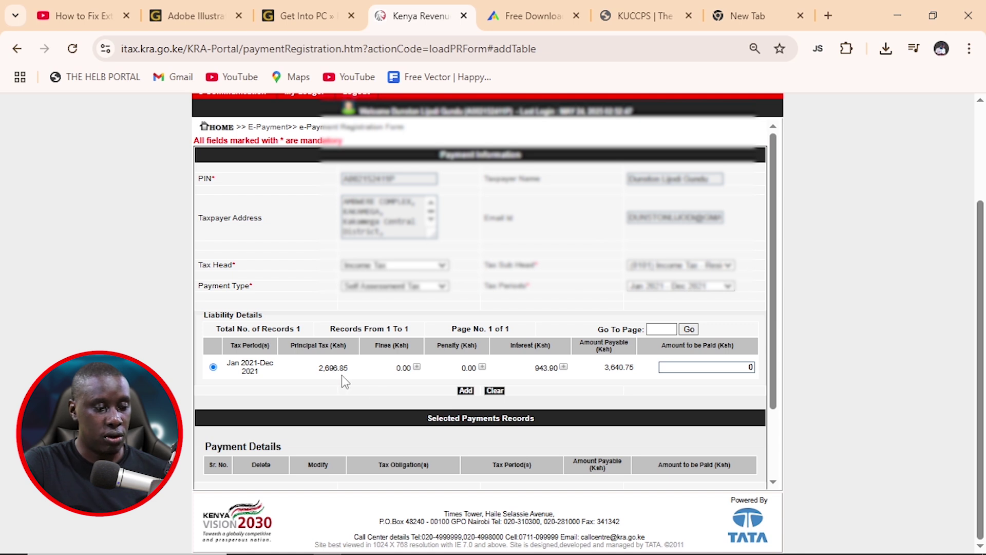
drag(701, 367, 760, 370)
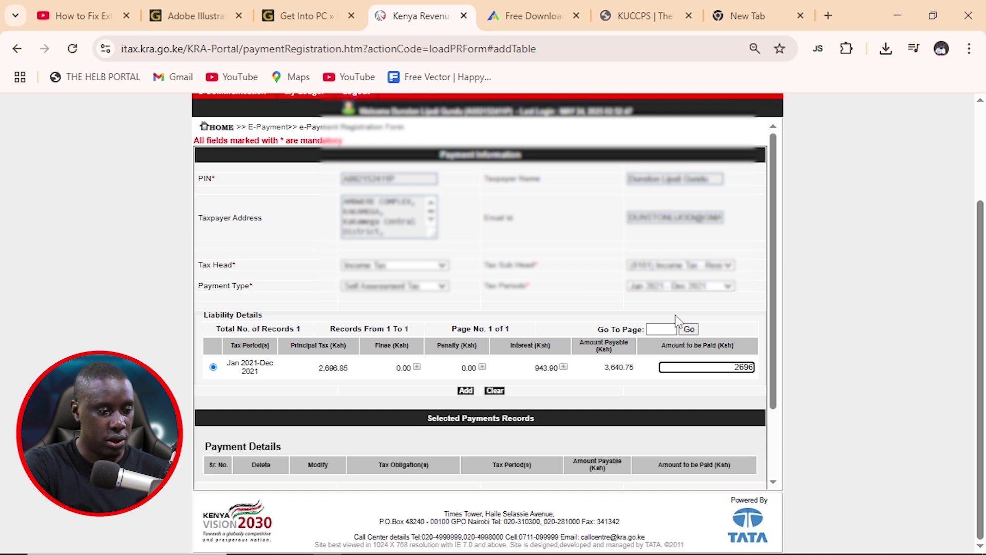
key(BackSpace)
text(7)
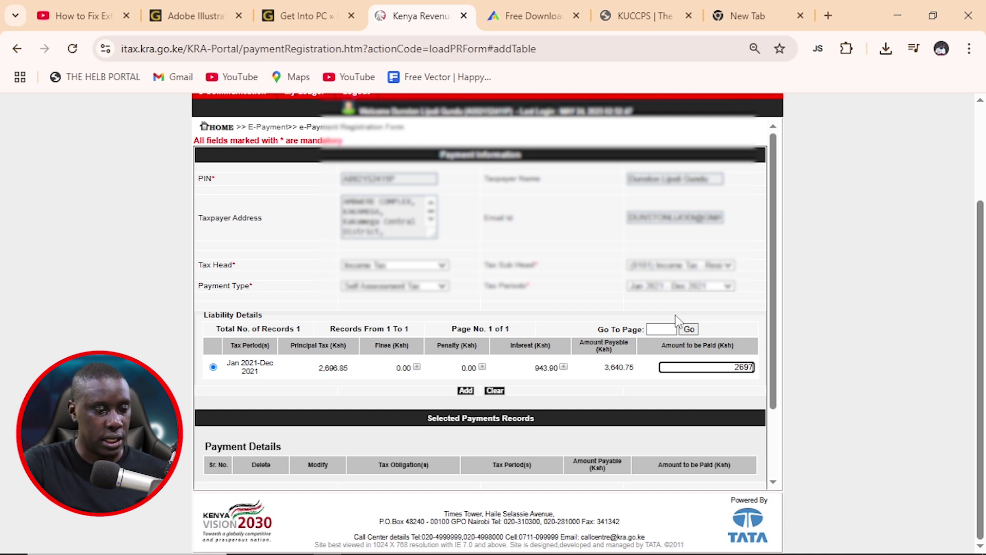
click(540, 404)
click(466, 393)
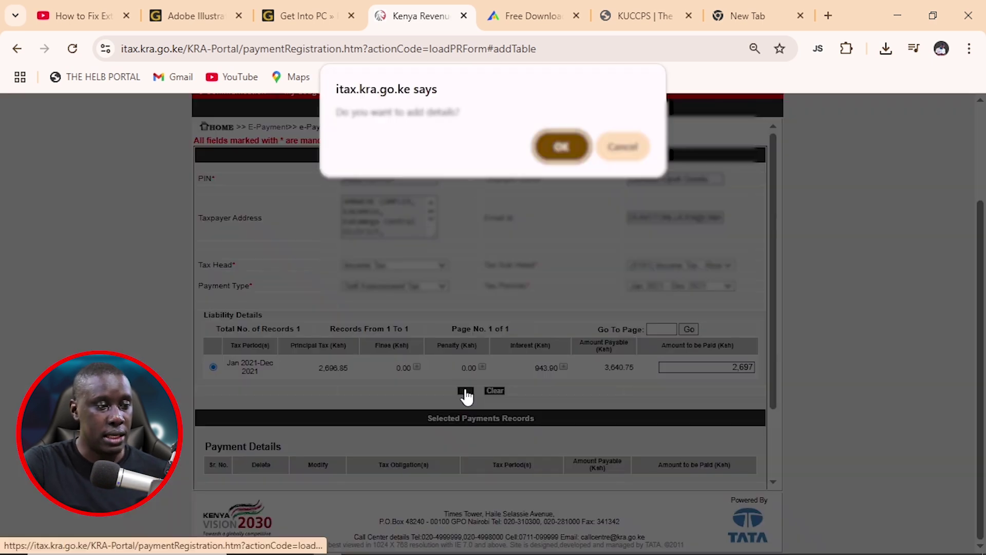
click(550, 149)
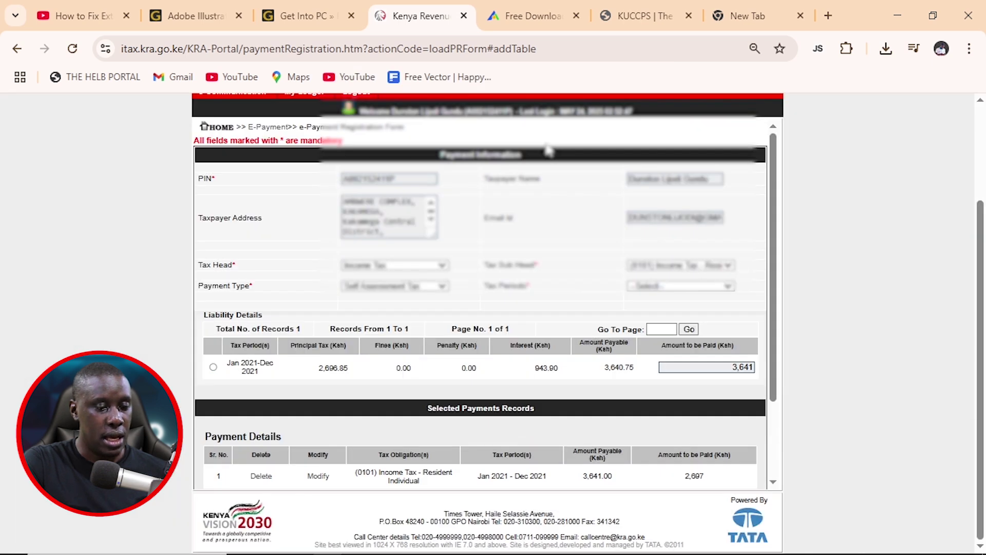
scroll(416, 369, down, 2)
- Submit the 2,697 registration via Other Payment Modes and download the payment slip PDF
scroll(416, 369, down, 1)
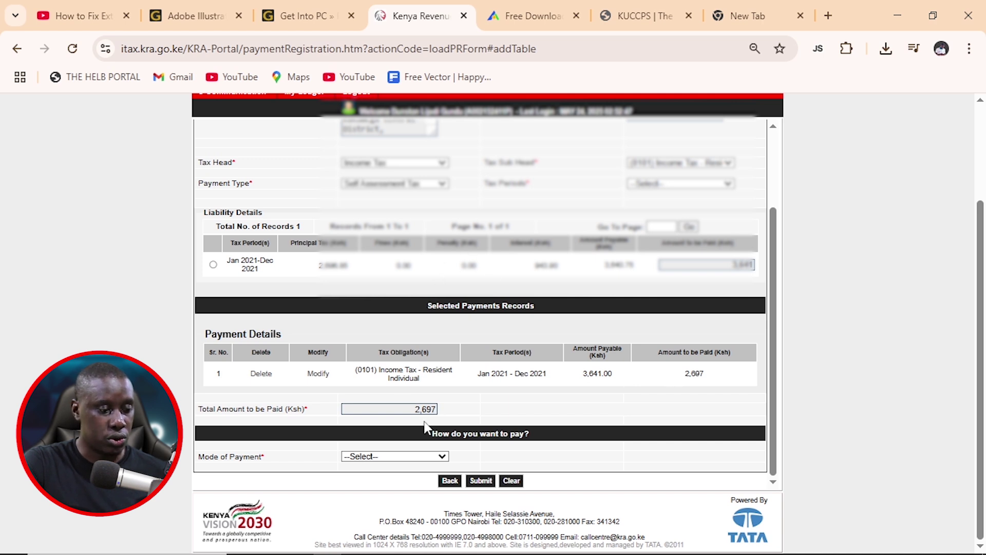
click(371, 458)
click(386, 490)
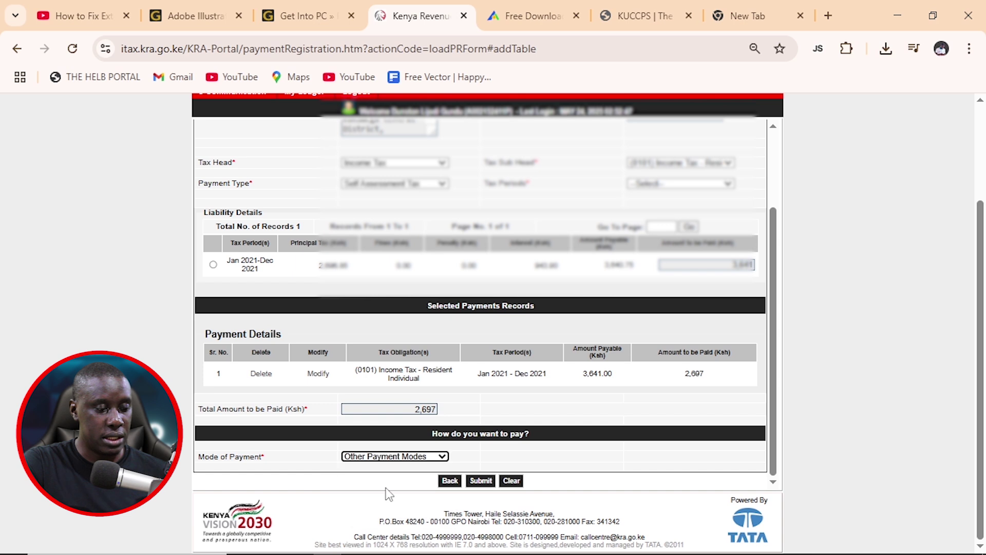
click(478, 482)
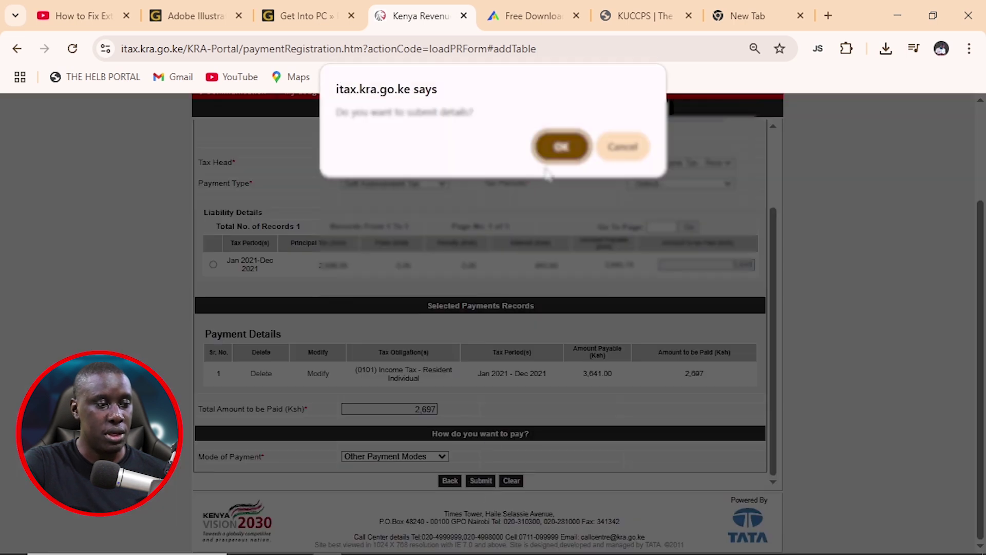
click(549, 149)
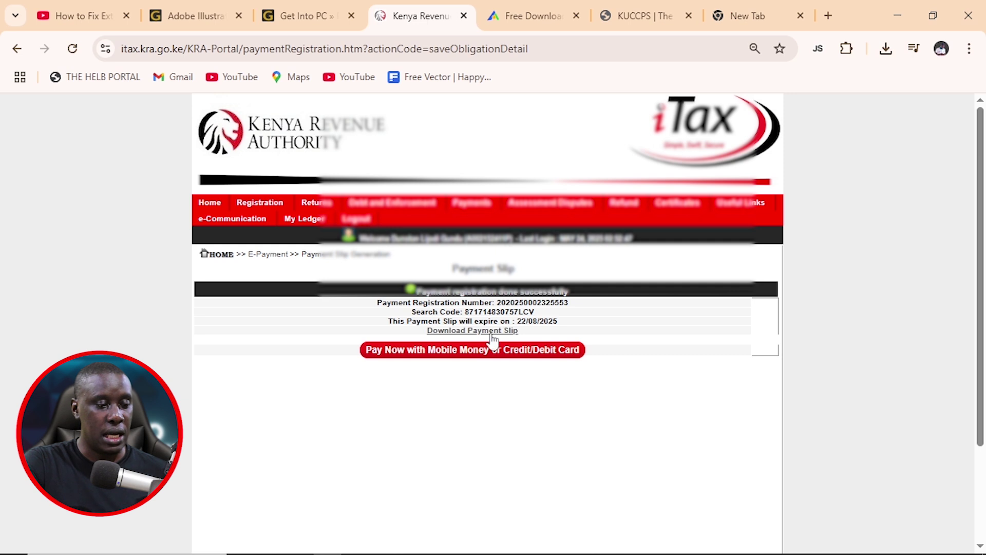
click(492, 334)
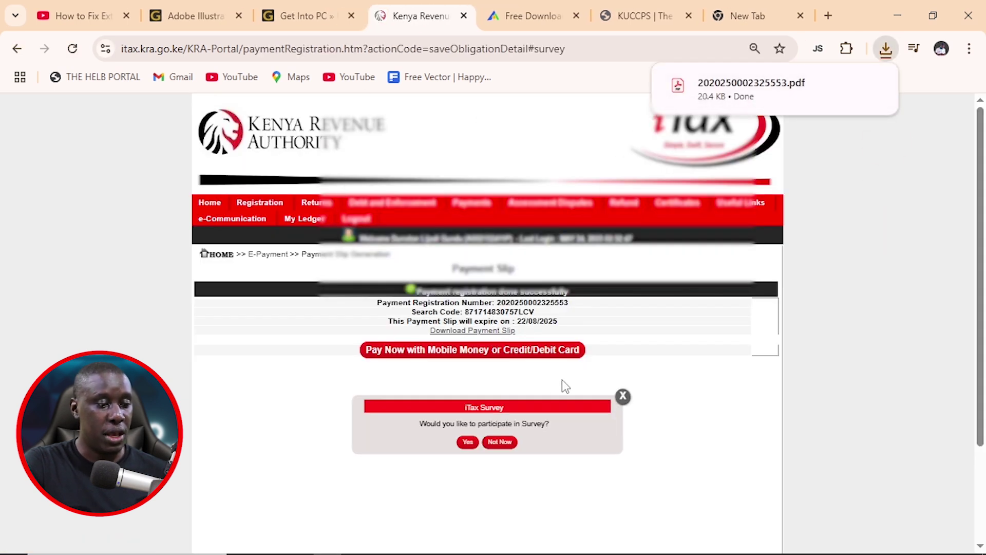
- Dismiss the survey and start another payment registration through to the payment form
click(622, 396)
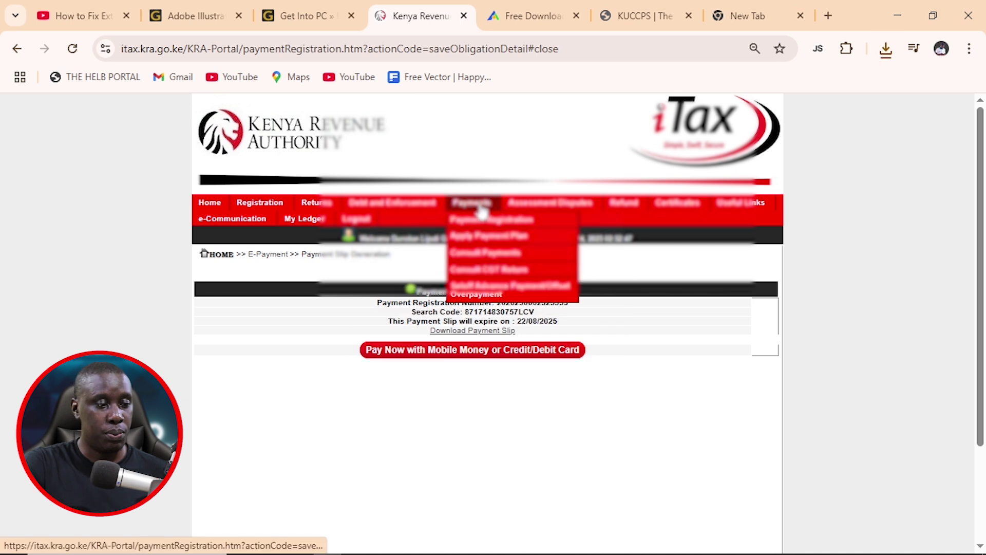
click(488, 221)
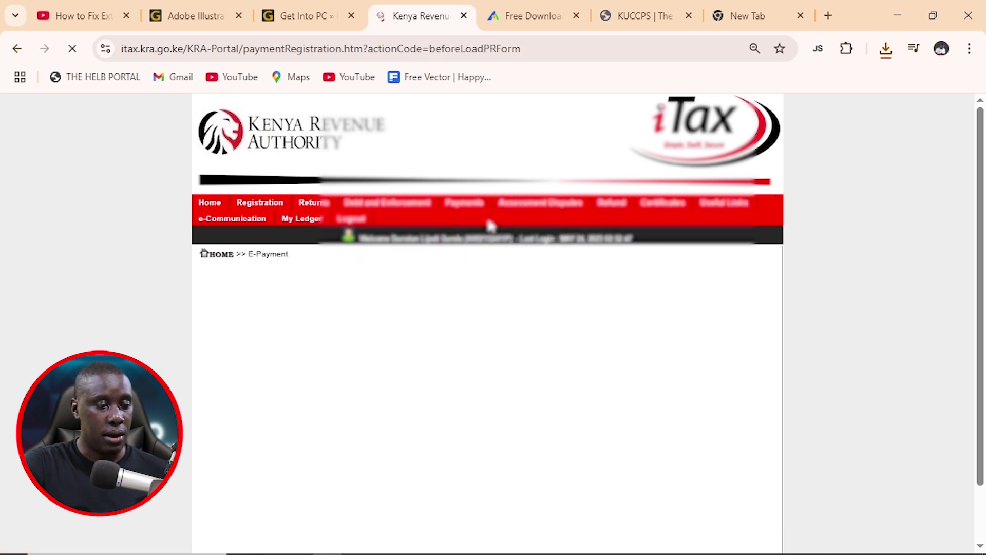
click(500, 360)
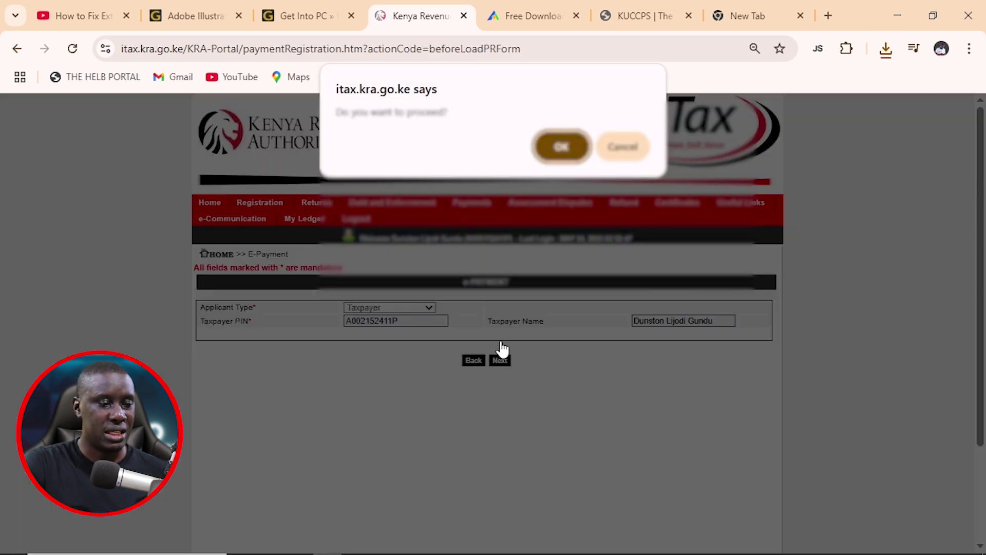
click(553, 152)
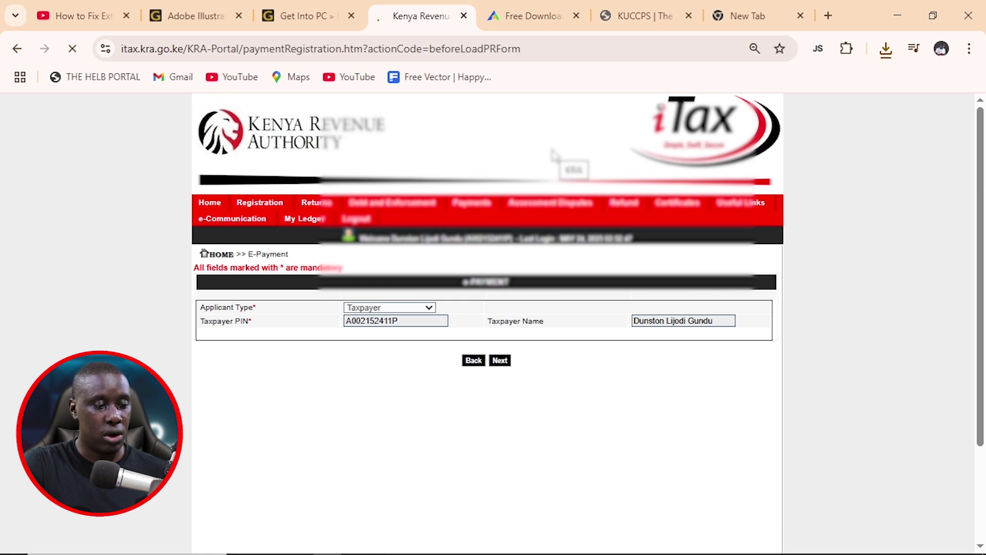
- Choose Income Tax, (0101) Income Tax - Resident Individual, and Self Assessment Tax
click(414, 393)
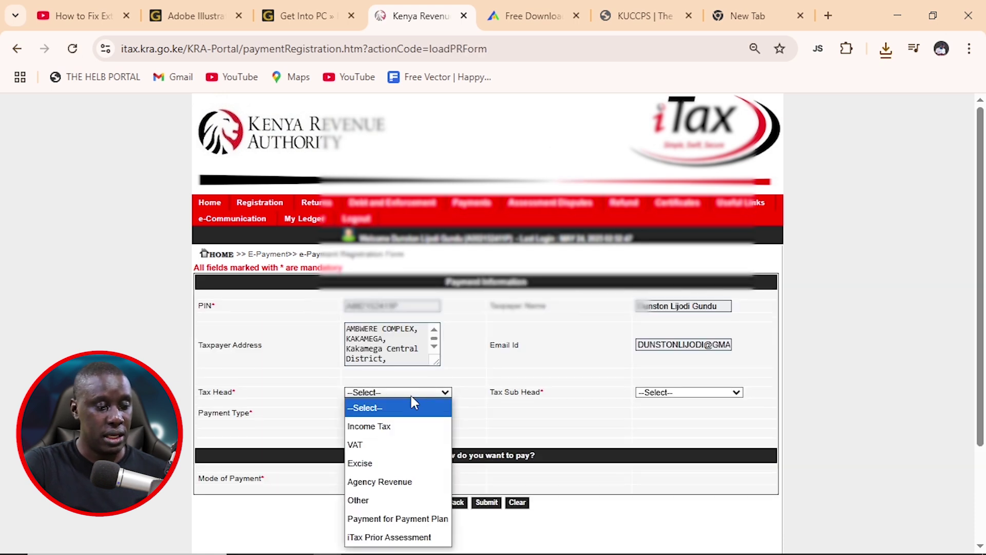
click(375, 426)
click(664, 393)
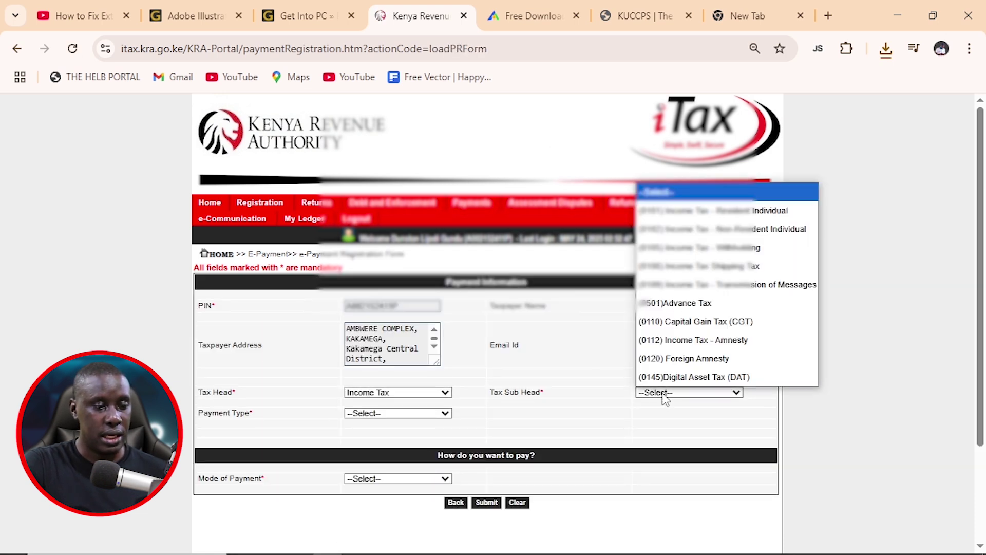
click(685, 212)
click(401, 414)
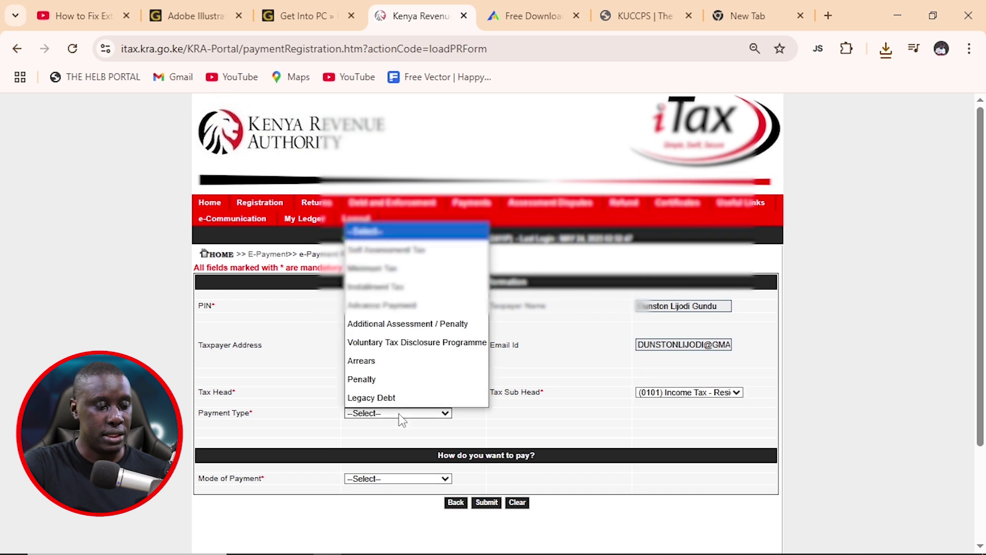
click(405, 252)
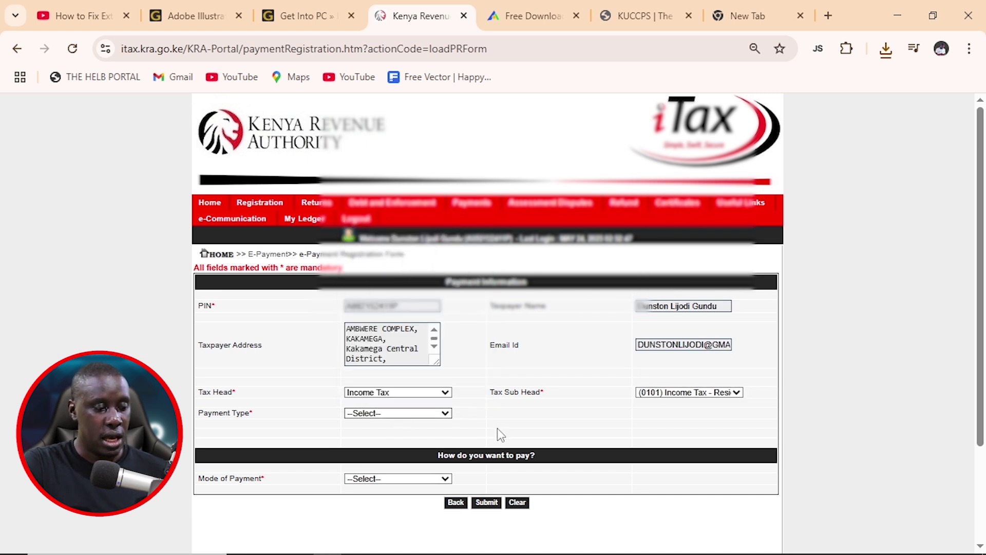
scroll(497, 427, down, 2)
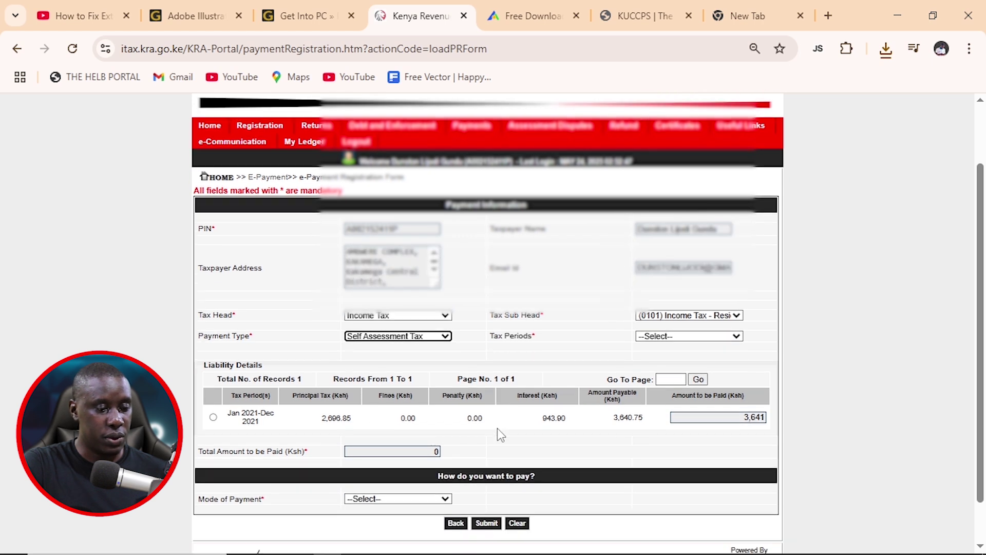
- Select the Jan–Dec 2021 liability, set the amount to 944, and add it
scroll(497, 432, down, 1)
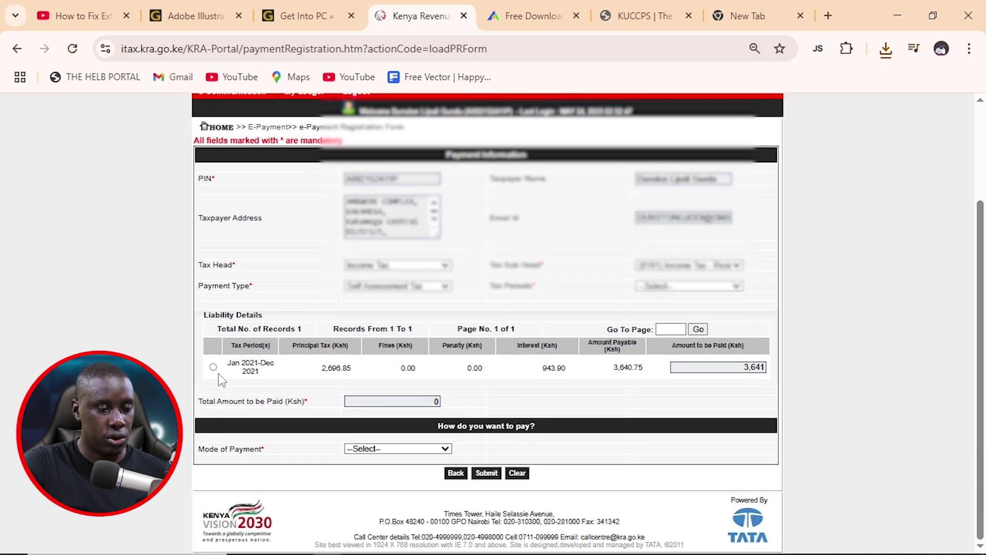
click(213, 367)
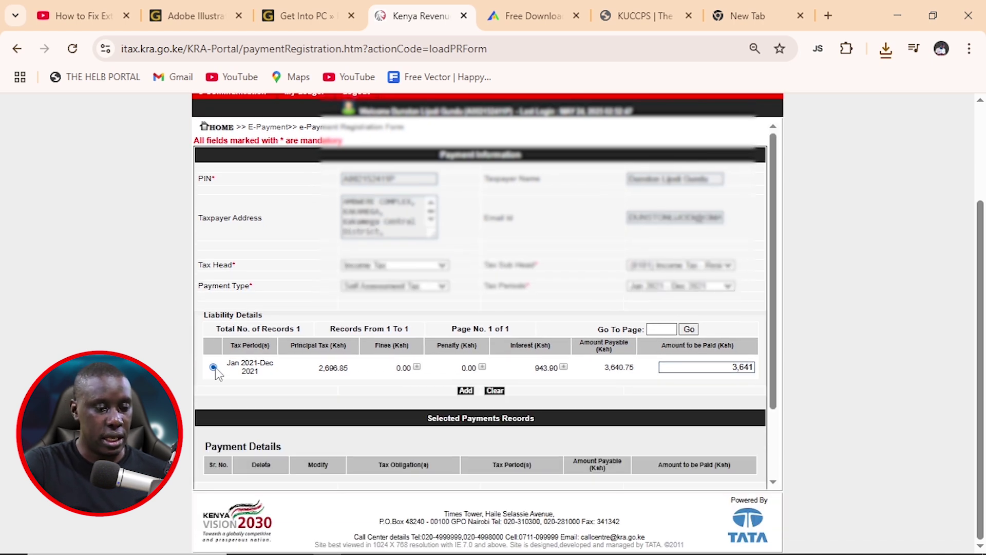
click(723, 367)
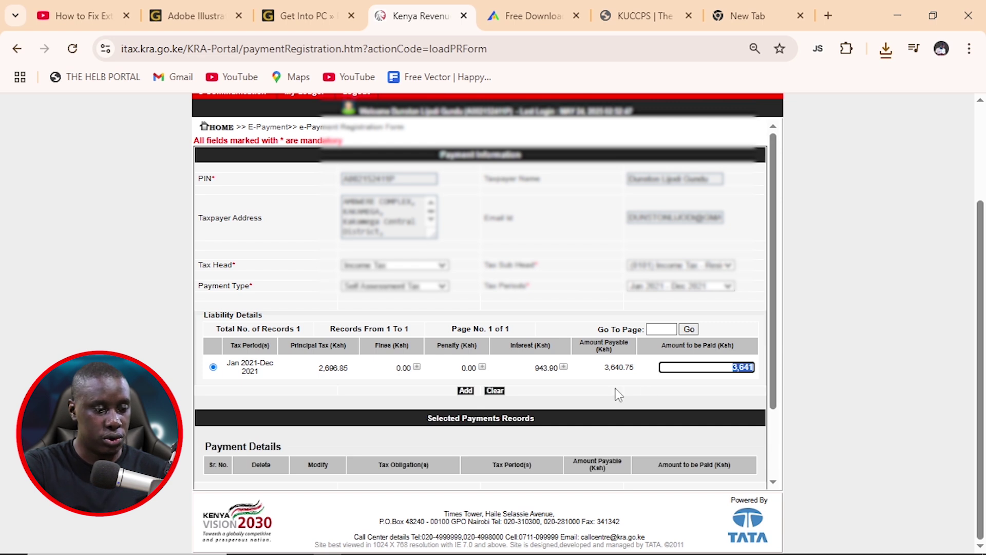
text(944)
click(598, 390)
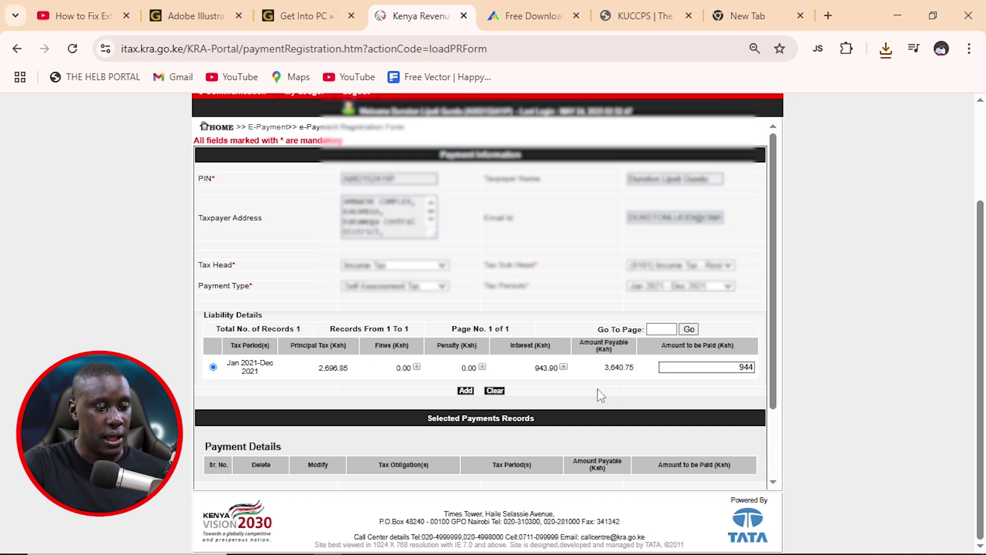
click(465, 390)
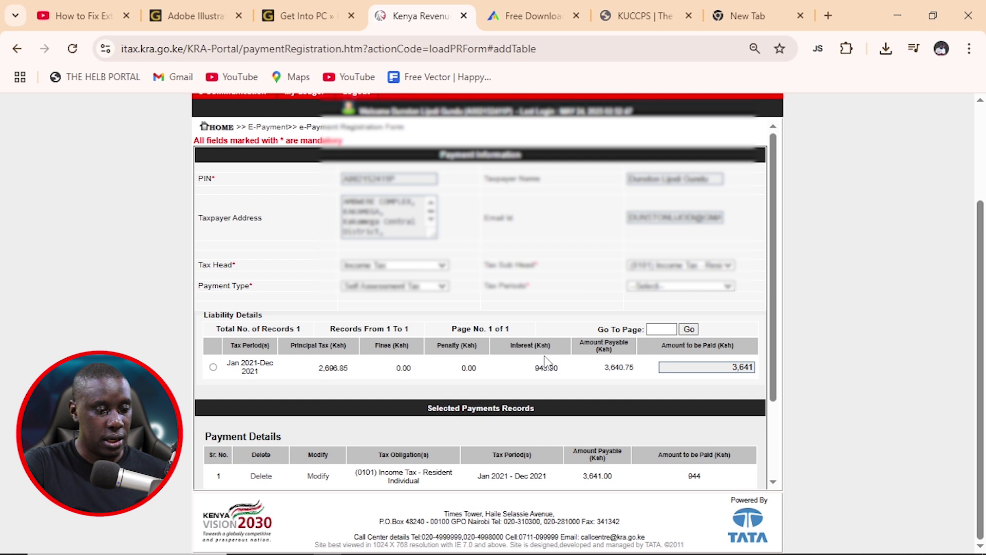
- Submit via Other Payment Modes, download the slip, and open the Income Tax Refund Application Form
scroll(545, 367, down, 2)
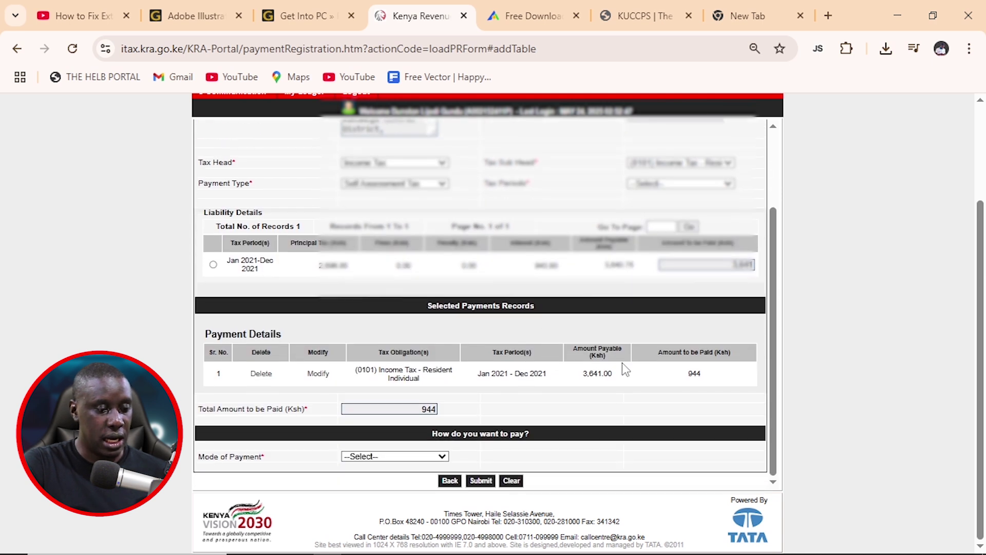
click(401, 456)
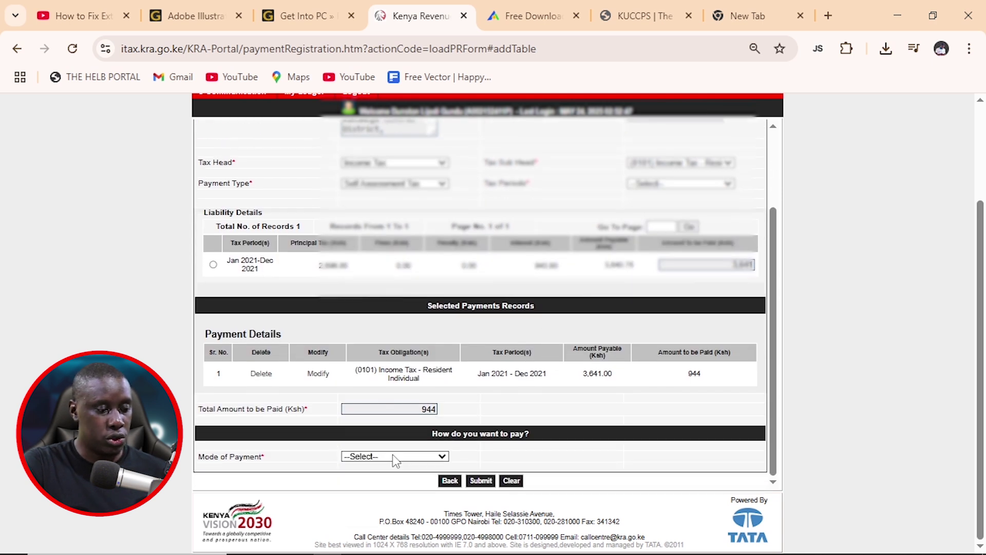
click(368, 489)
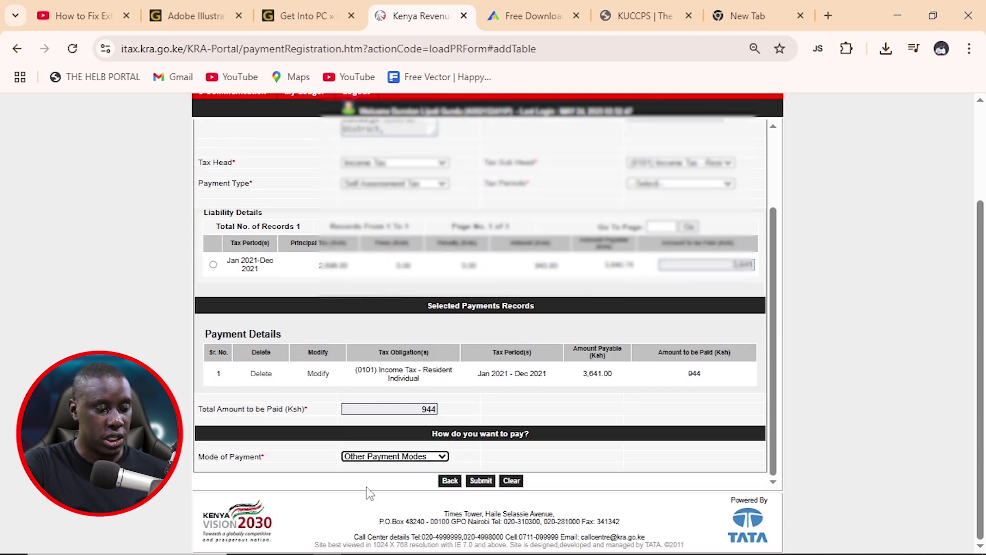
click(481, 481)
click(548, 152)
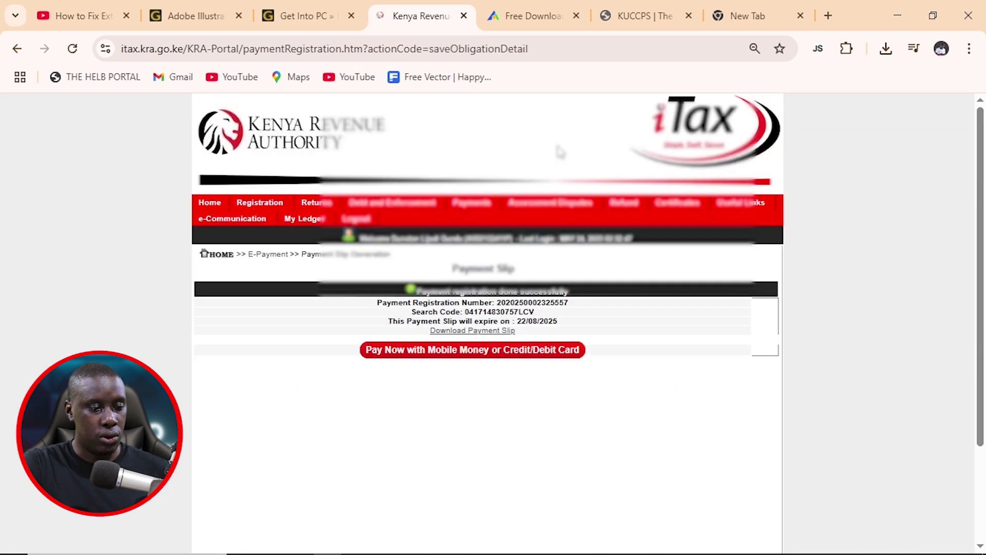
click(507, 332)
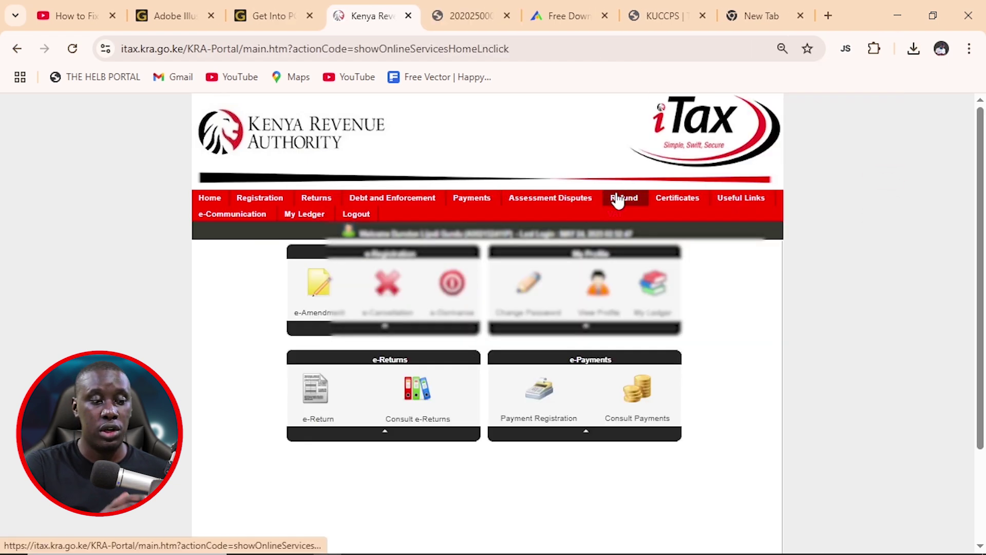
mouse_move(624, 199)
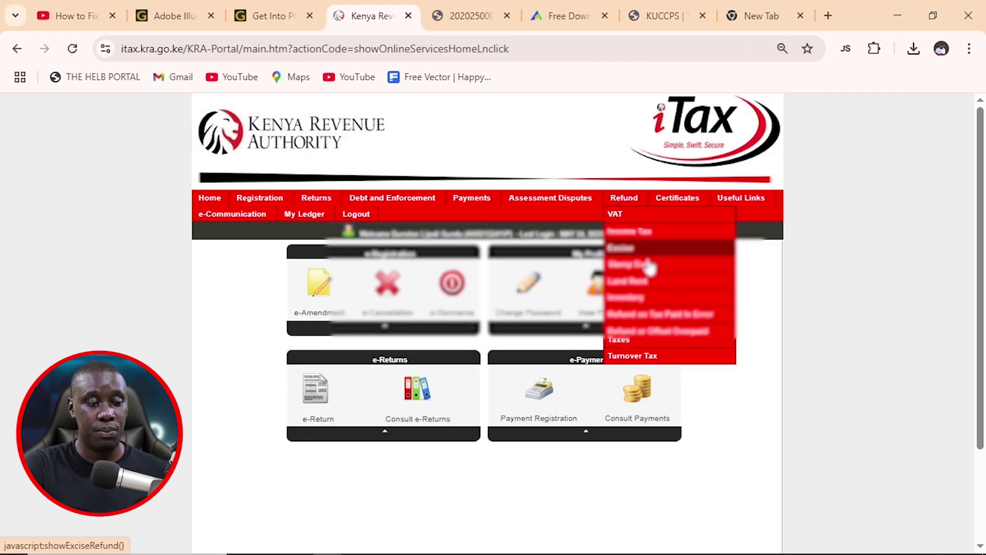
click(641, 235)
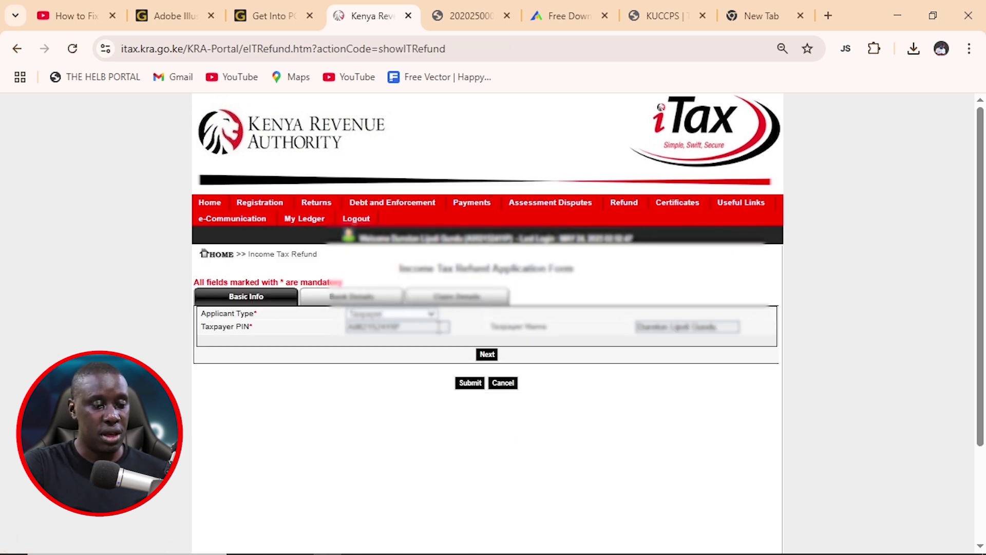
- In bank details, choose National Bank of Kenya with the Kakamega branch
click(490, 354)
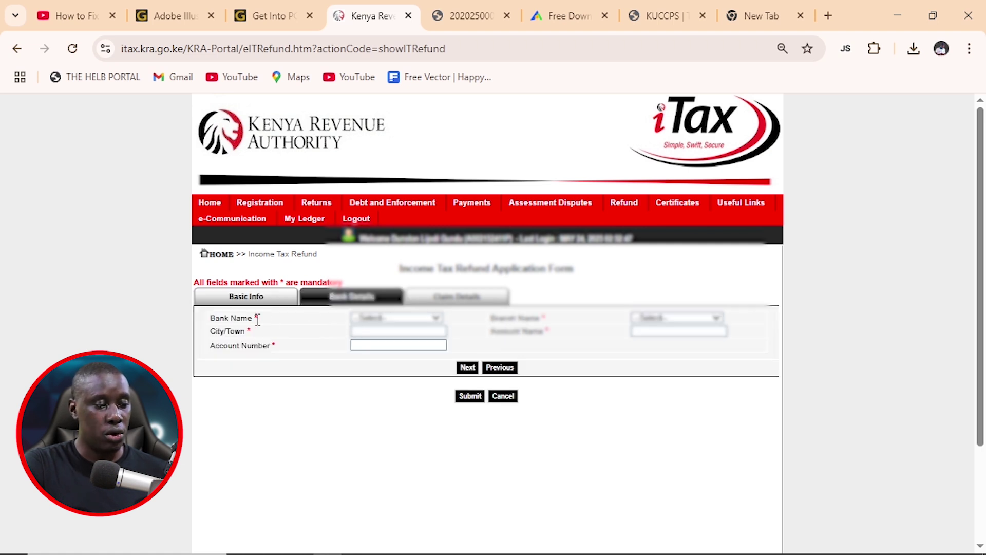
click(370, 319)
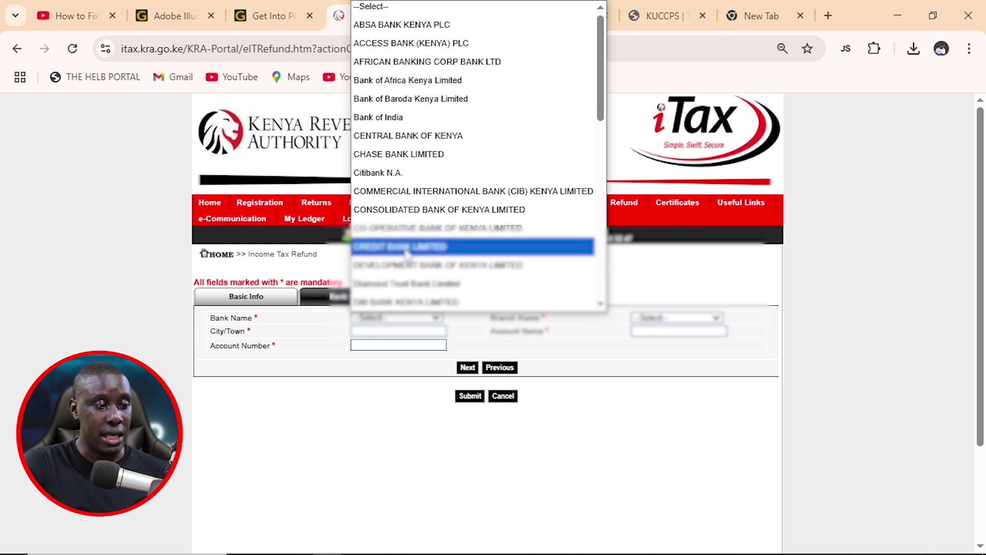
scroll(407, 240, down, 5)
scroll(408, 239, down, 3)
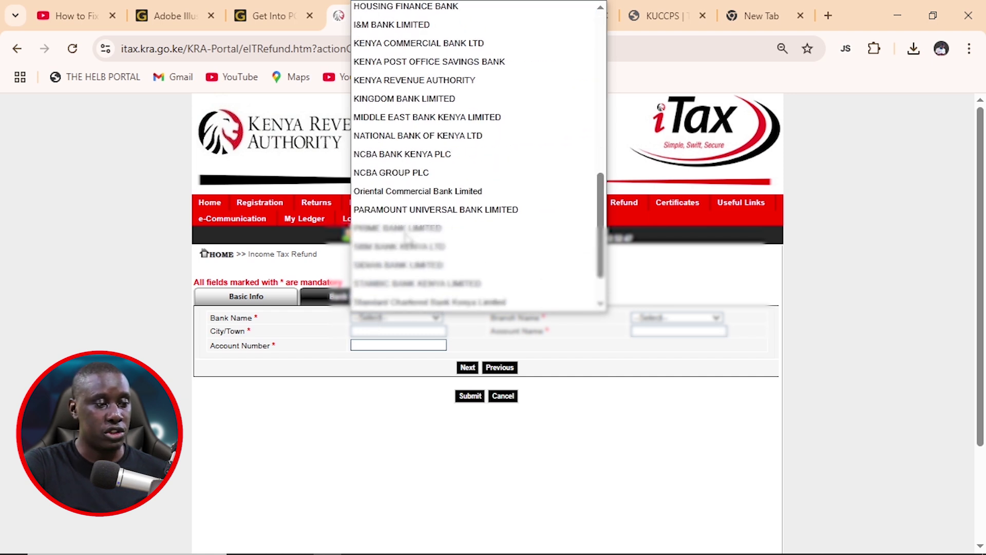
scroll(405, 235, down, 1)
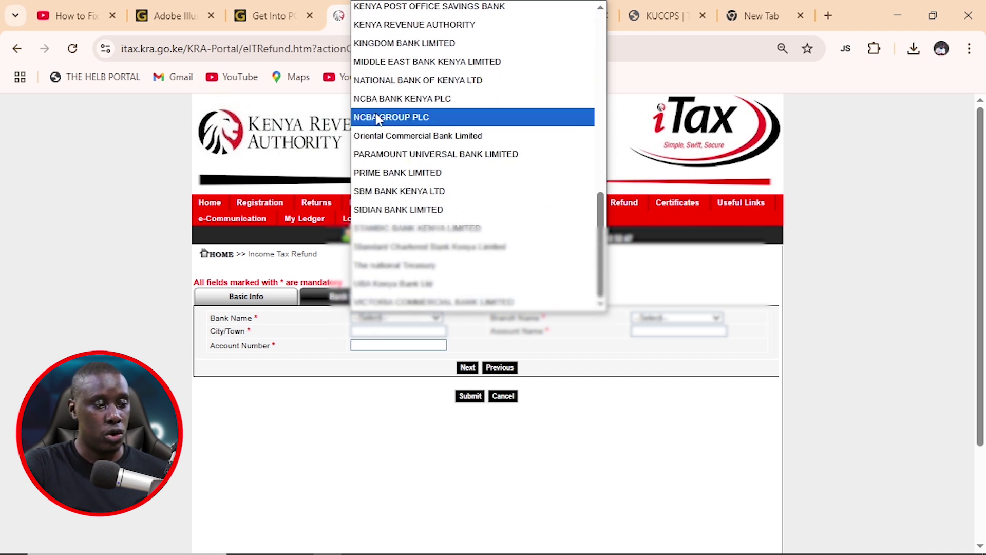
click(405, 80)
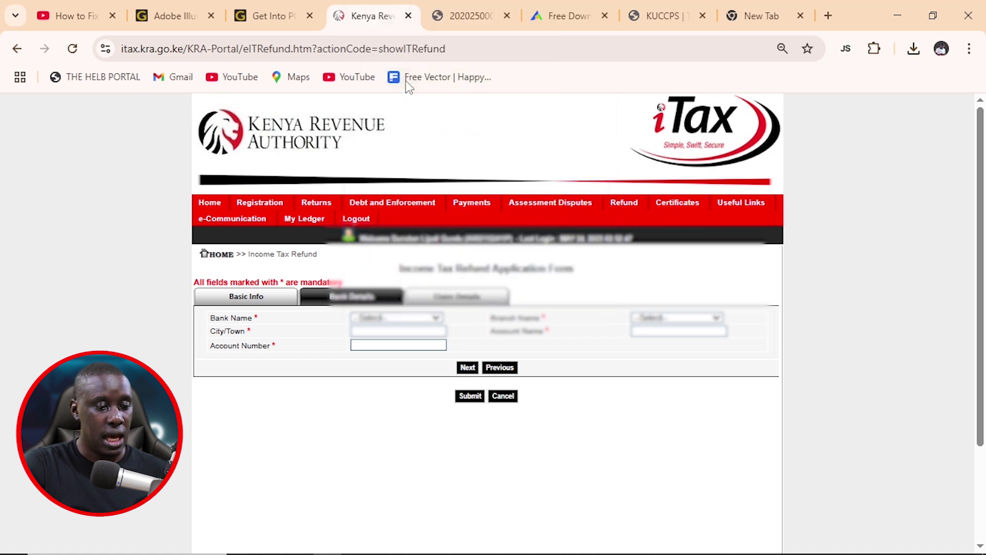
click(663, 318)
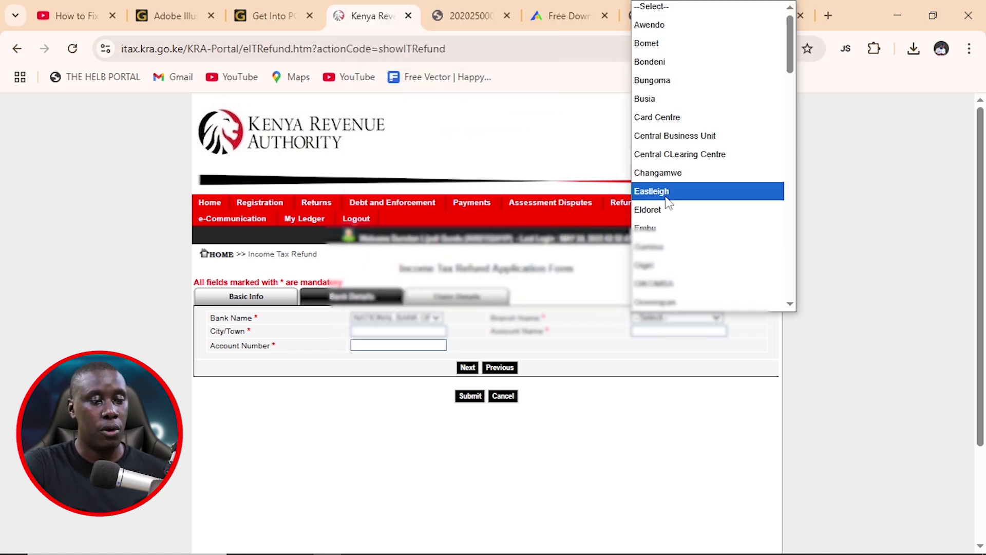
scroll(665, 200, down, 3)
scroll(665, 203, down, 3)
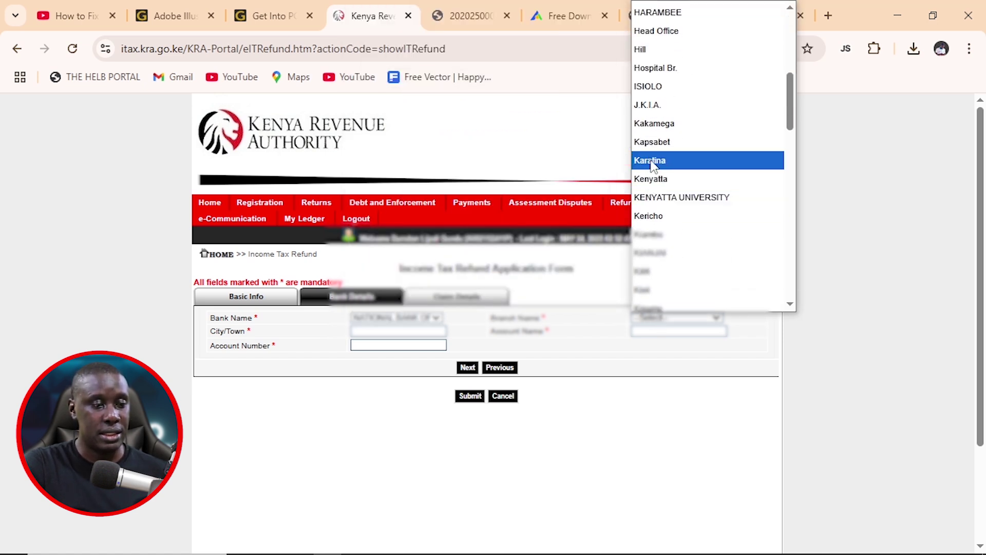
click(661, 130)
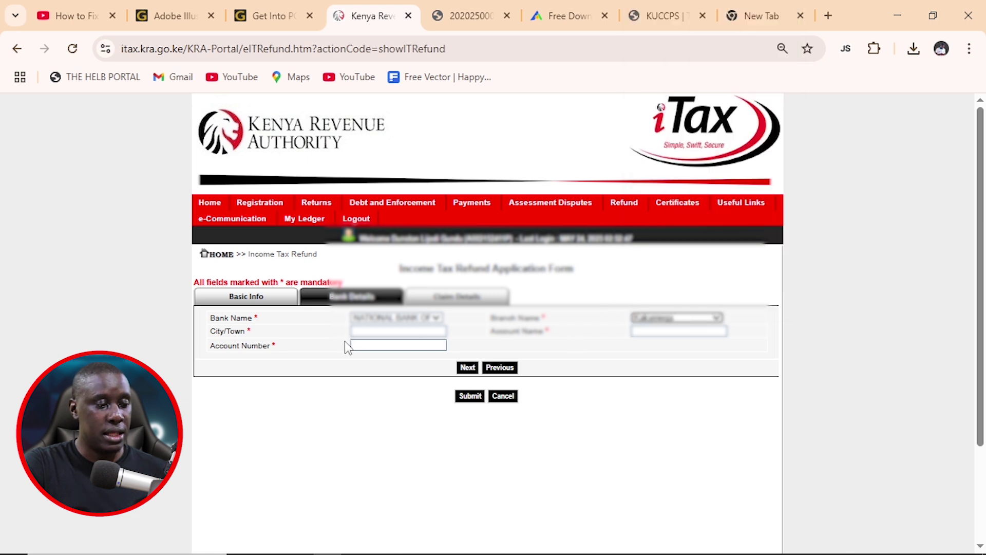
- Enter Kakamega as town, the account holder's name, and the pasted account number, then continue
click(365, 332)
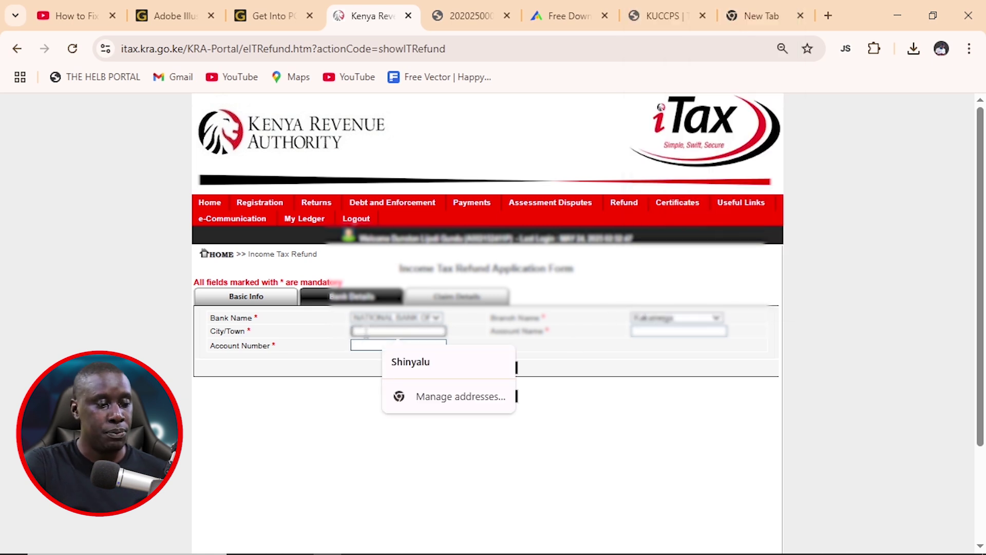
text(Kaka)
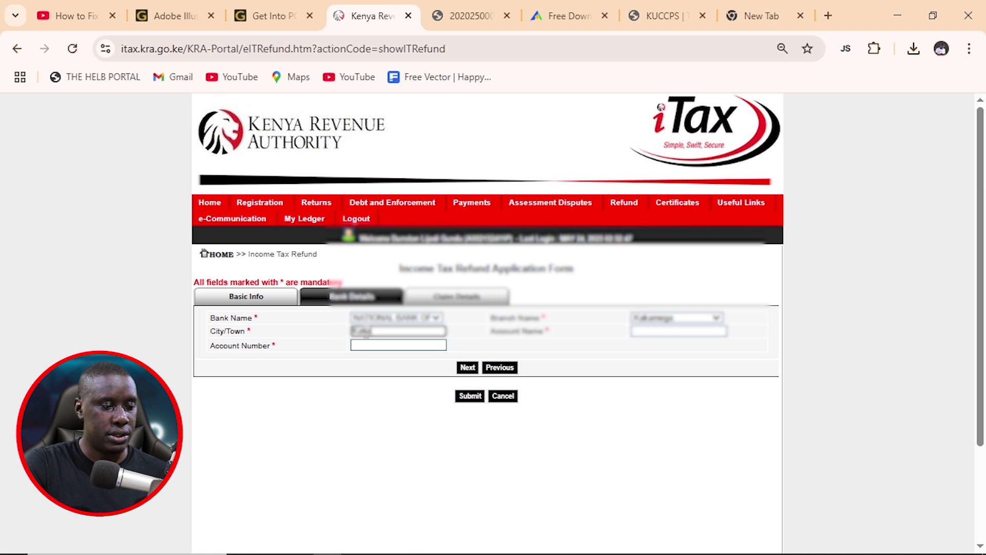
text(mega)
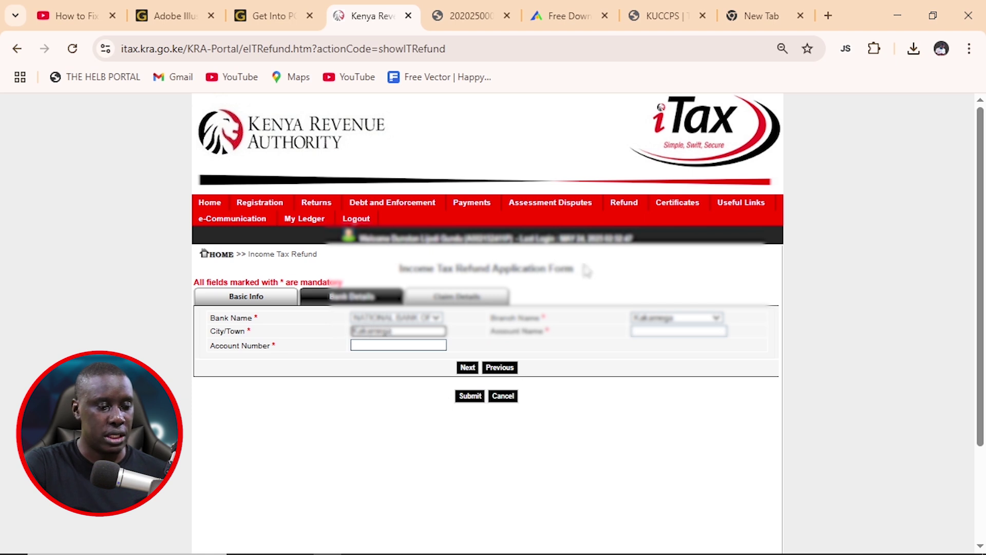
click(648, 333)
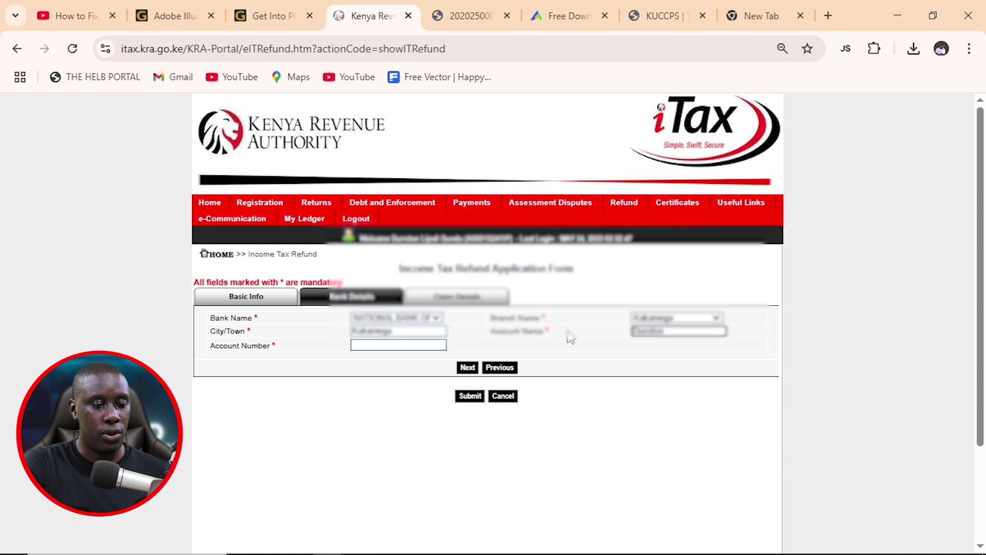
text(Li)
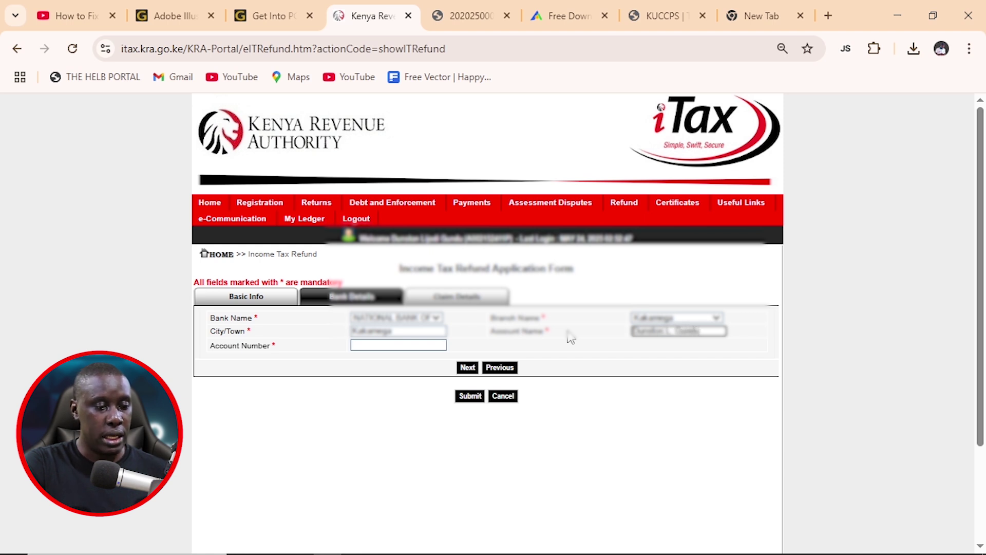
click(374, 346)
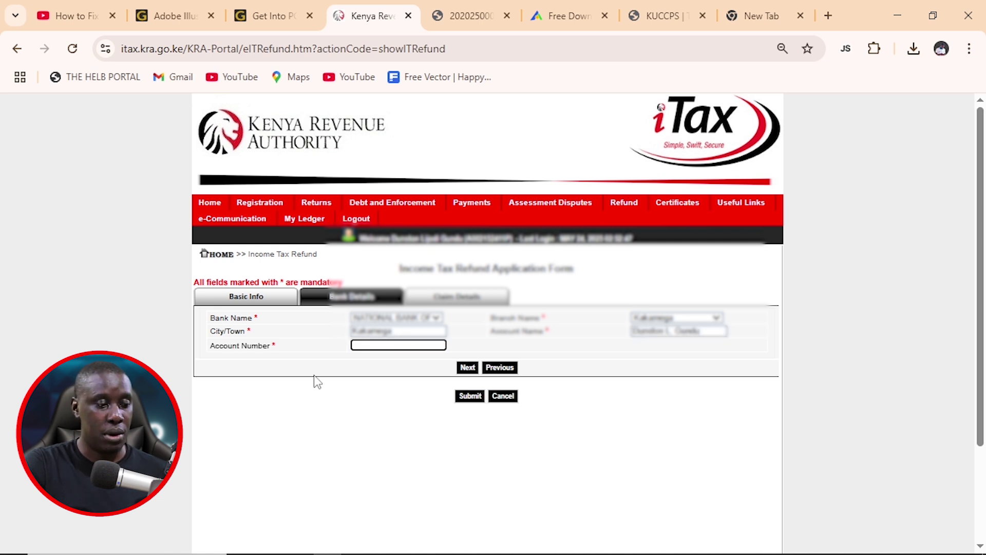
key(ctrl+v)
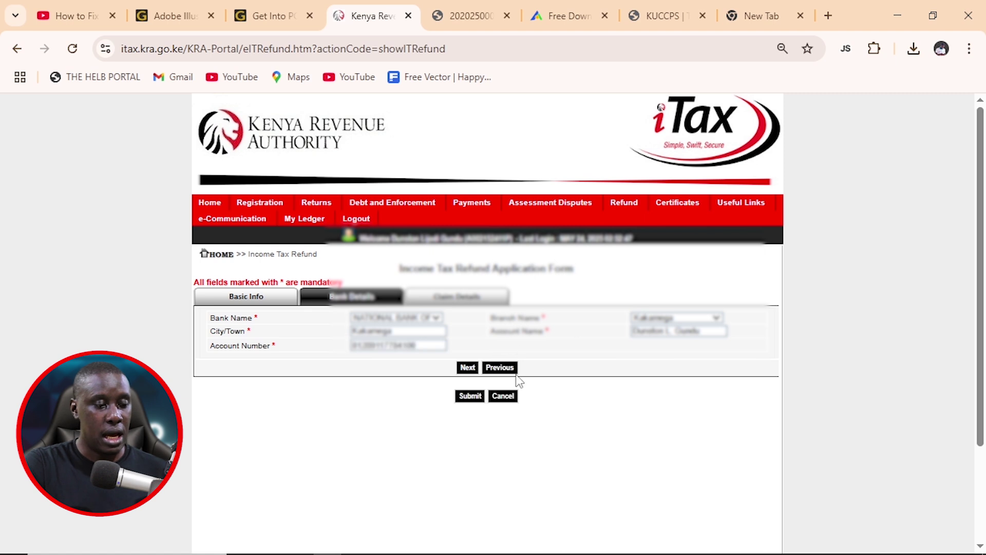
click(466, 367)
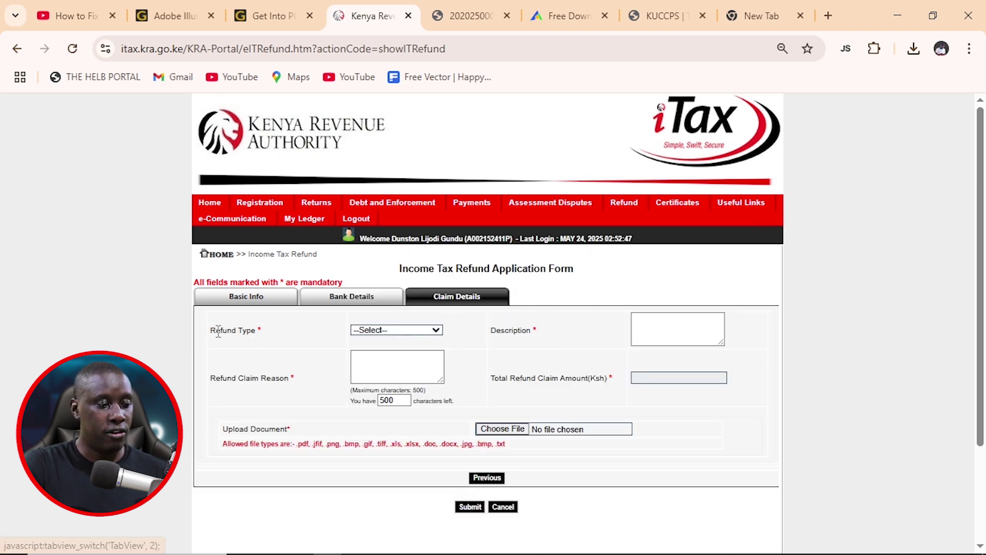
- Set Refund Type to Normal and the refund claim reason to 'Tax Excemption'
click(406, 332)
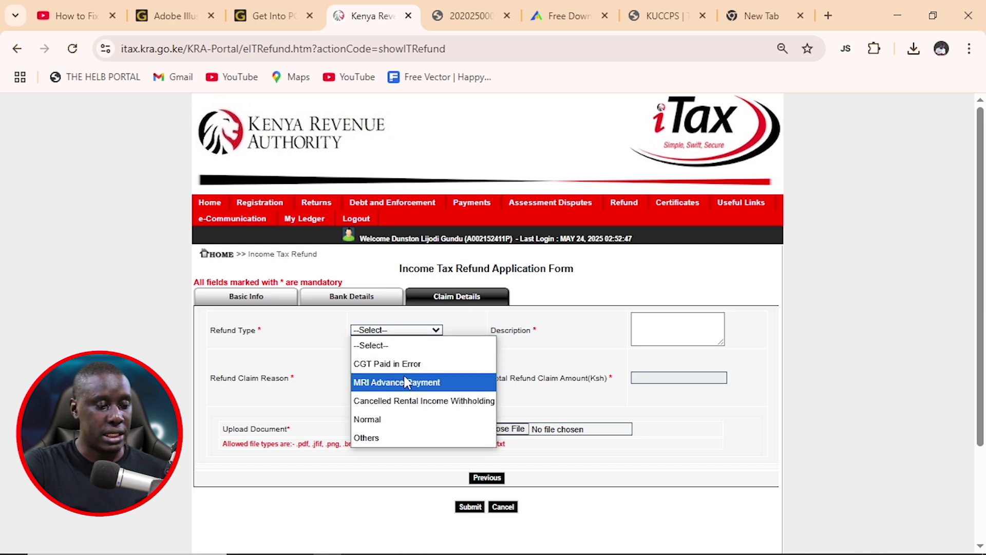
click(381, 420)
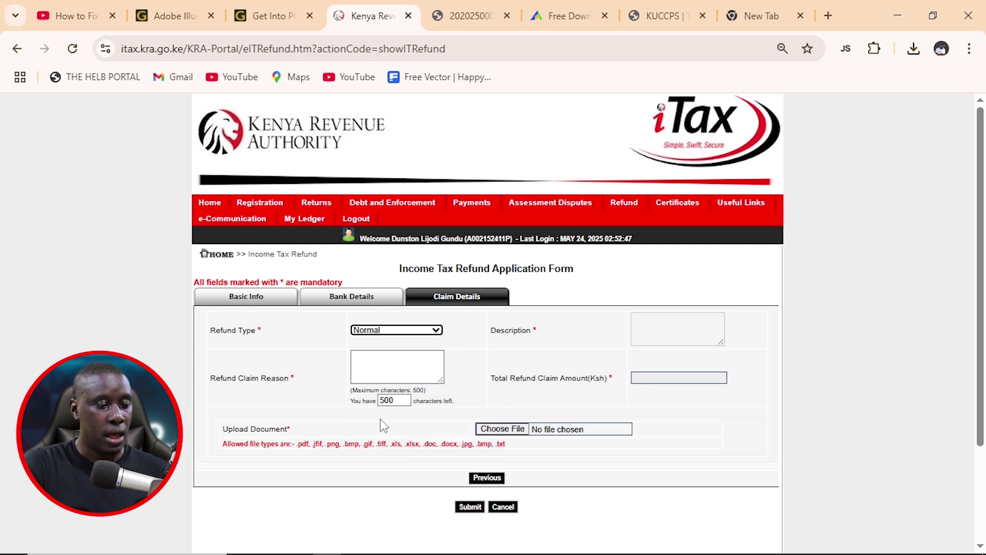
click(368, 362)
text(Tax Ex)
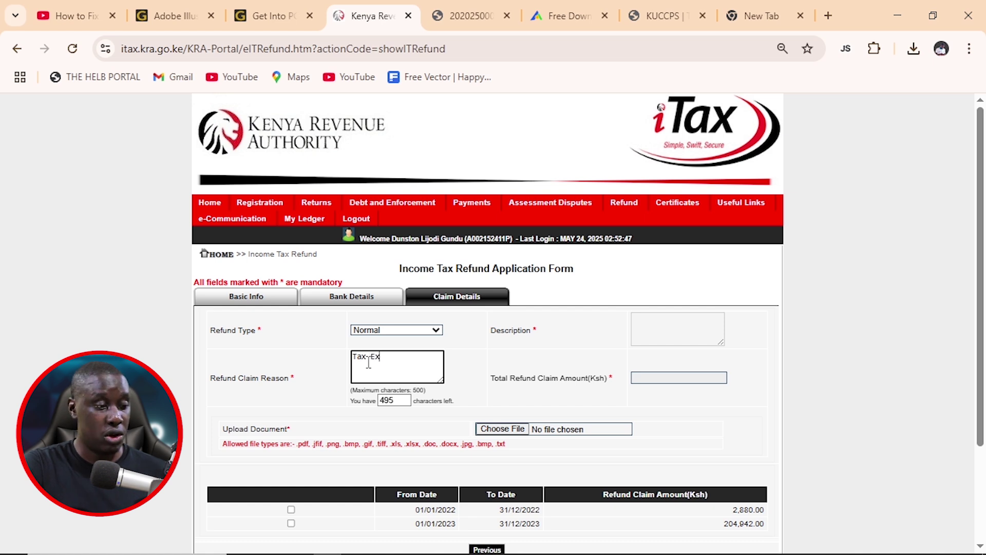
text(cempo)
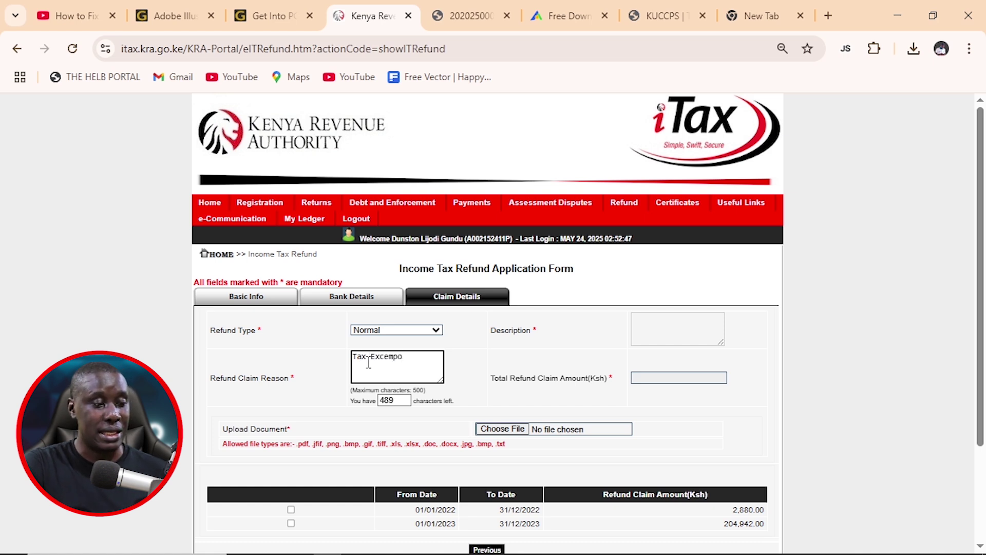
key(BackSpace)
text(tion)
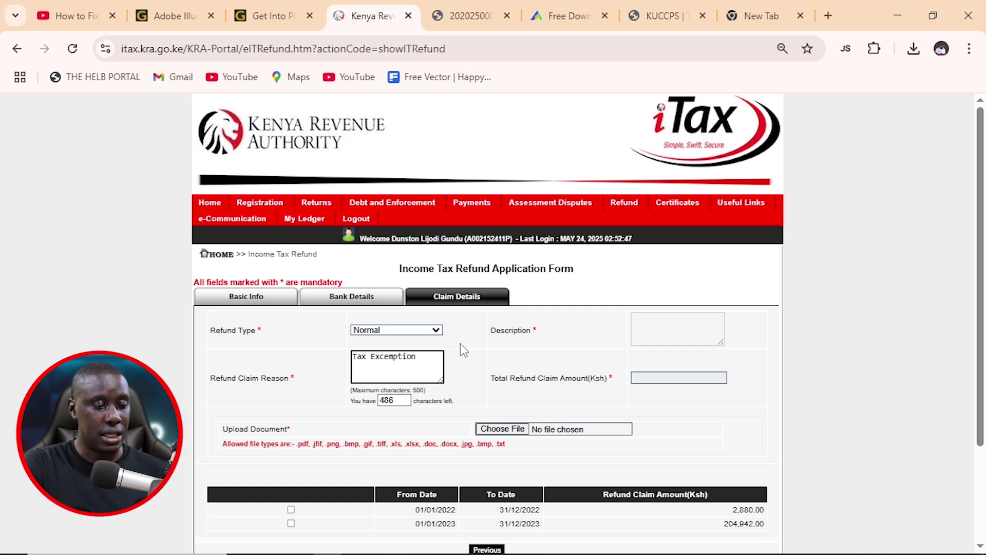
click(480, 353)
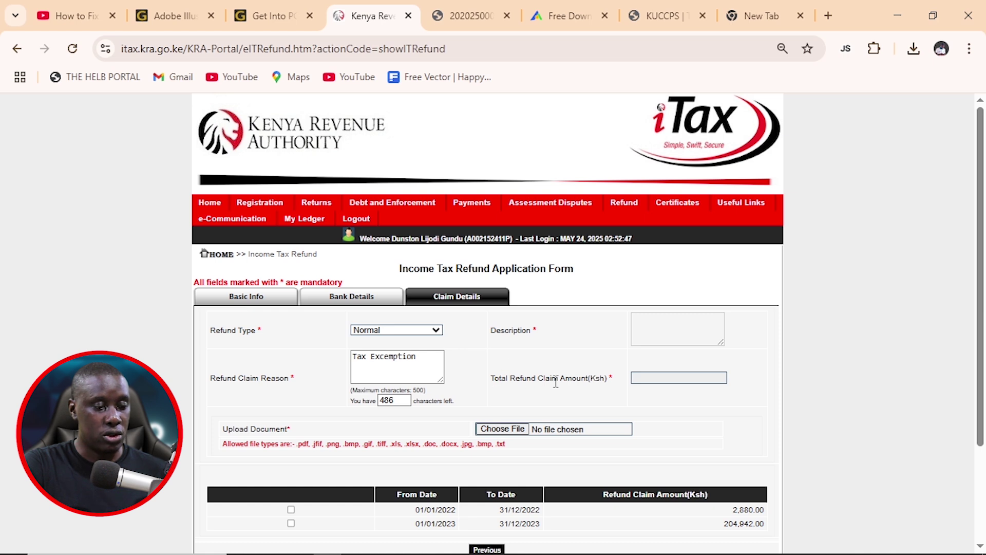
- Check the total refund claim amount field and return to the iTax refund form
click(638, 380)
scroll(522, 392, down, 3)
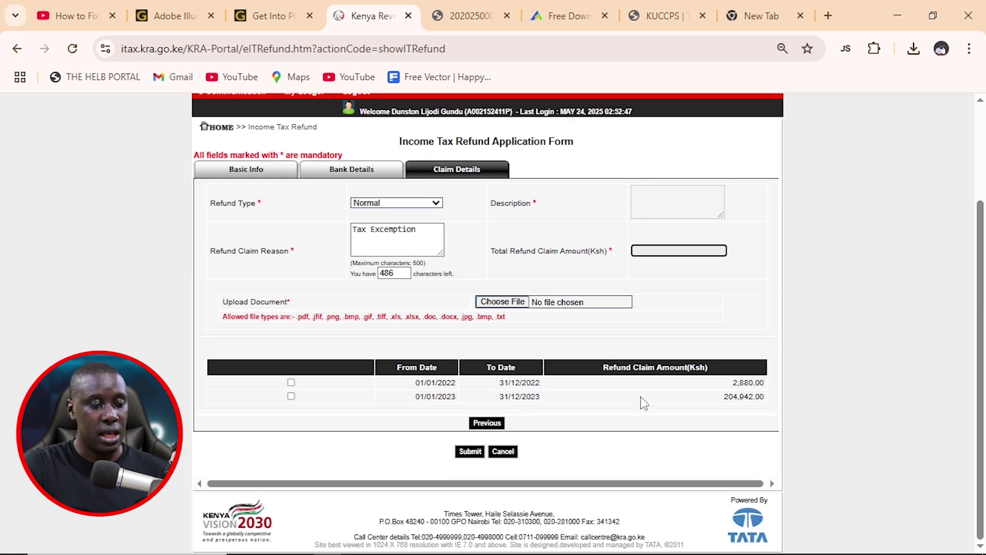
click(730, 401)
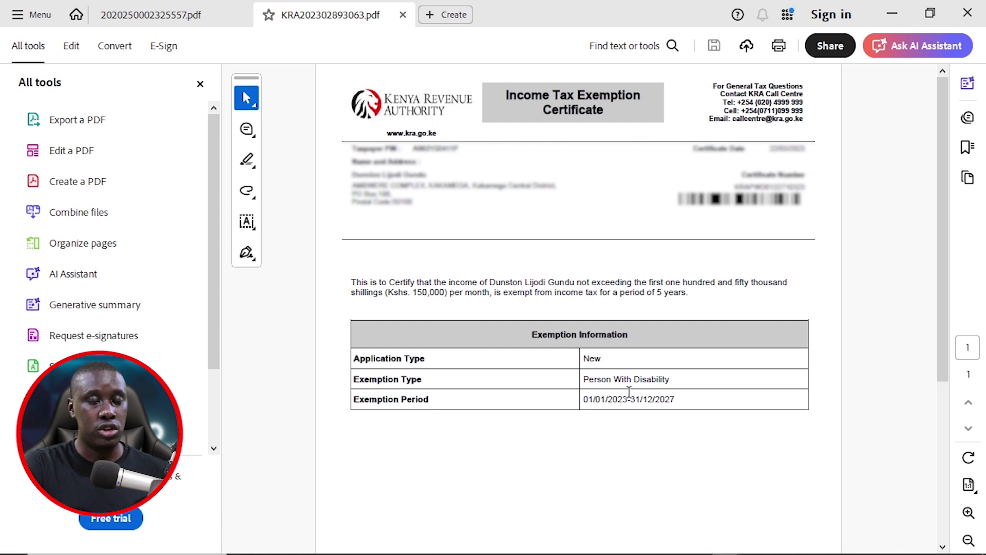
mouse_move(737, 523)
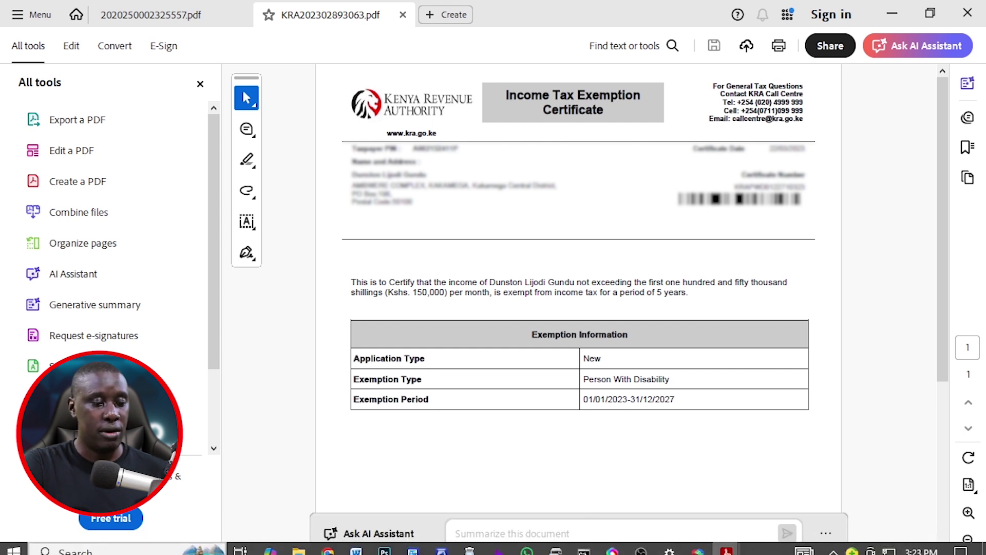
click(327, 545)
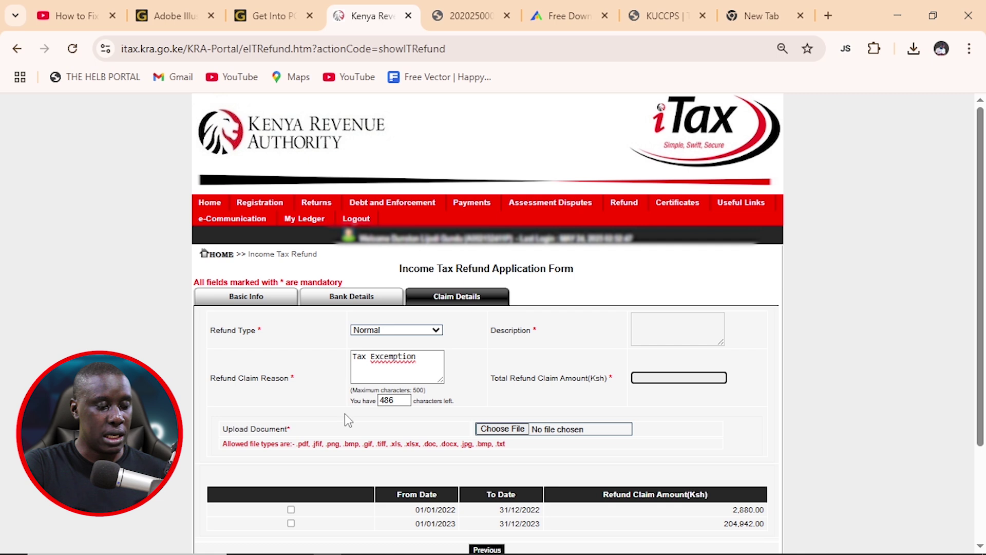
- Attach the exemption certificate PDF from Downloads and submit the 207,822.00 refund claim
click(500, 429)
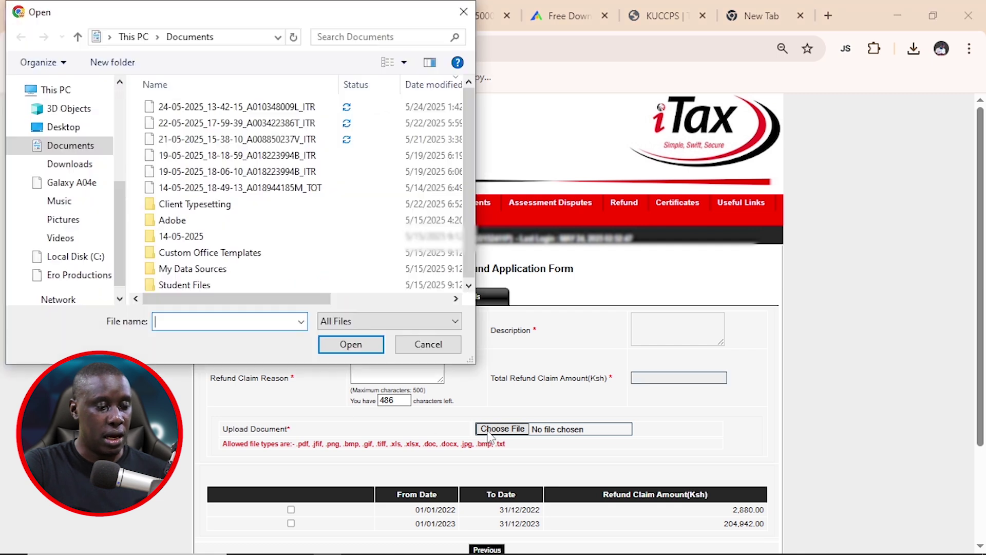
click(89, 166)
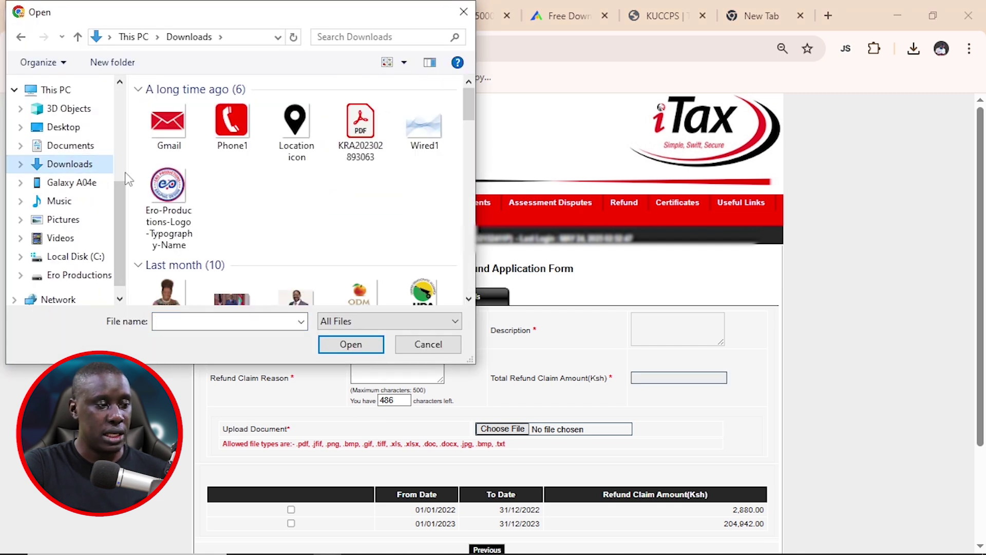
click(197, 318)
text(dan)
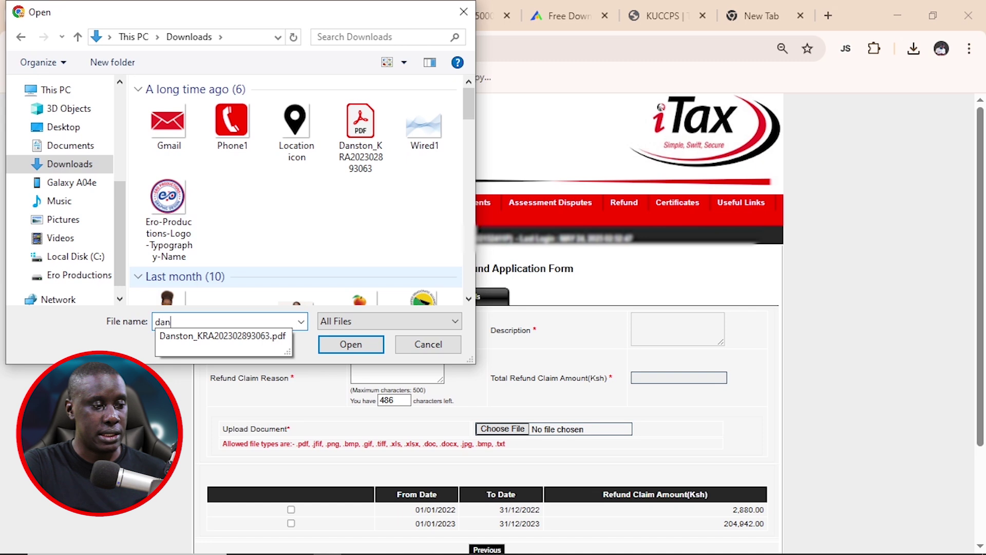
click(185, 337)
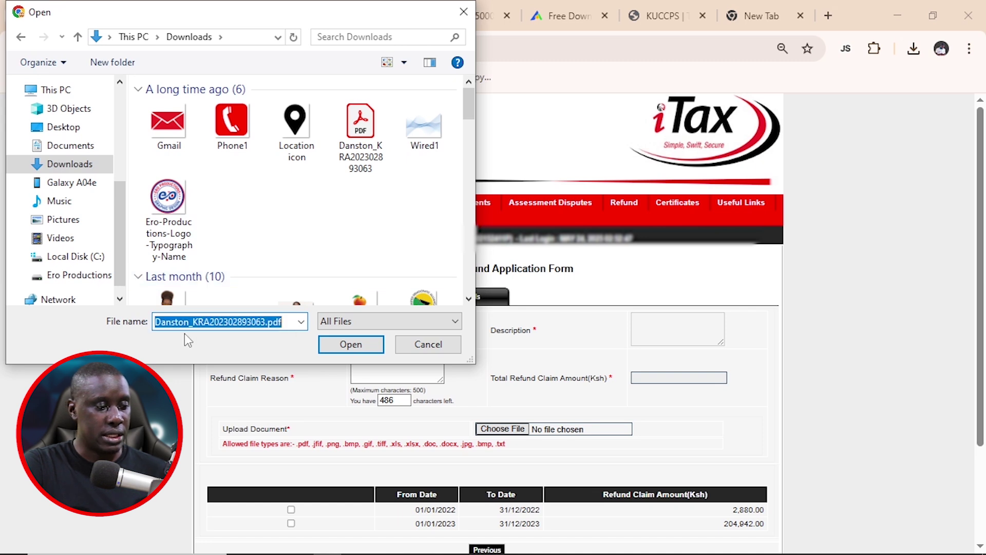
click(354, 344)
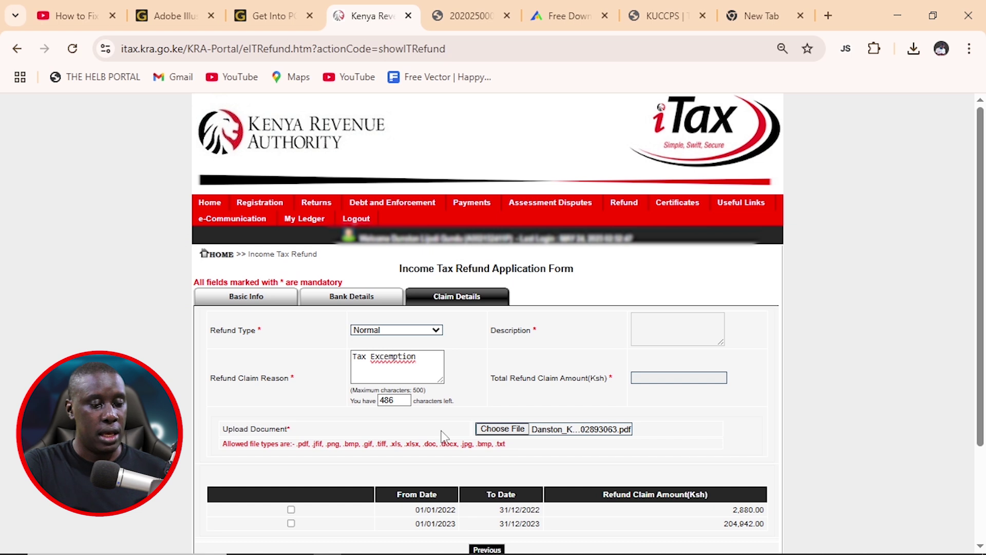
scroll(405, 435, down, 2)
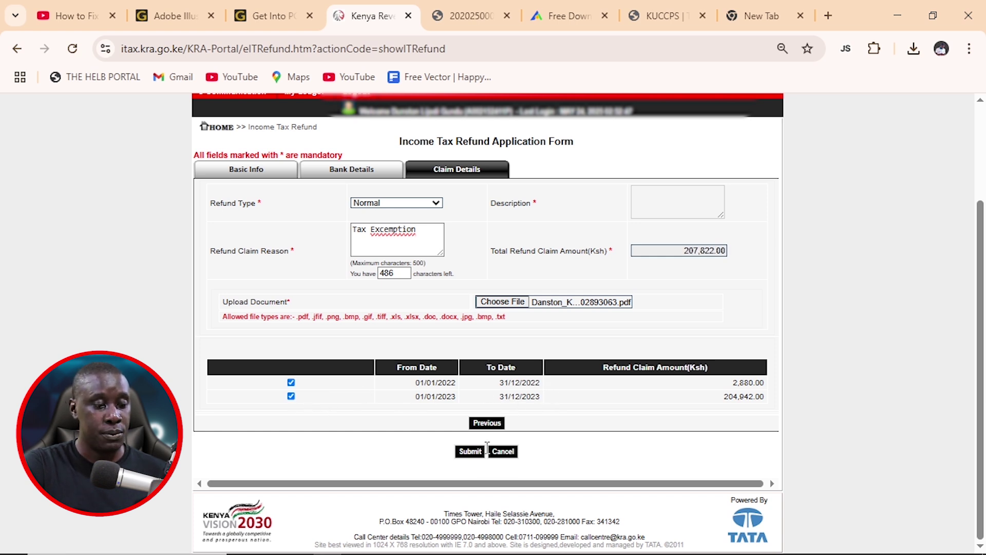
click(470, 452)
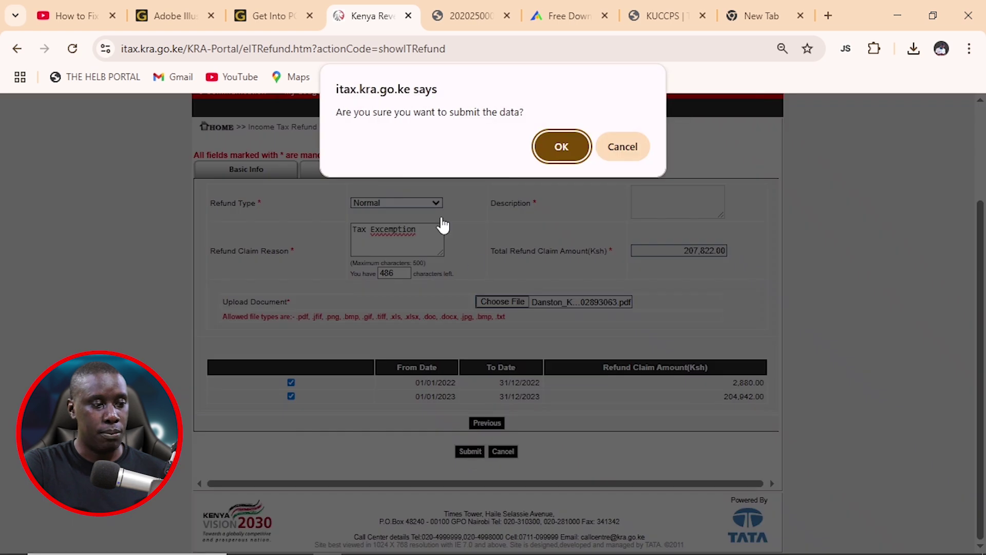
- Confirm the submission, then download and open the acknowledgement receipt PDF
click(562, 147)
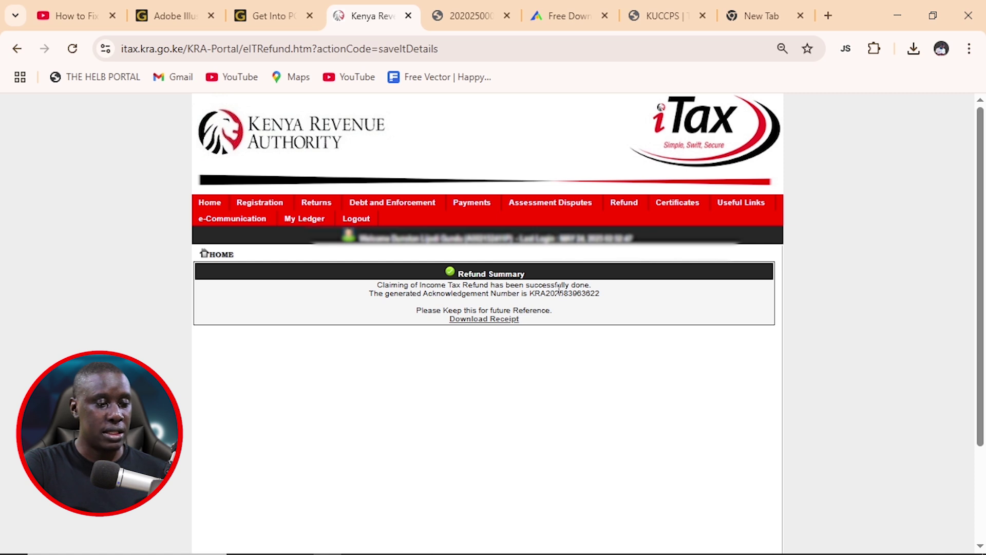
click(484, 319)
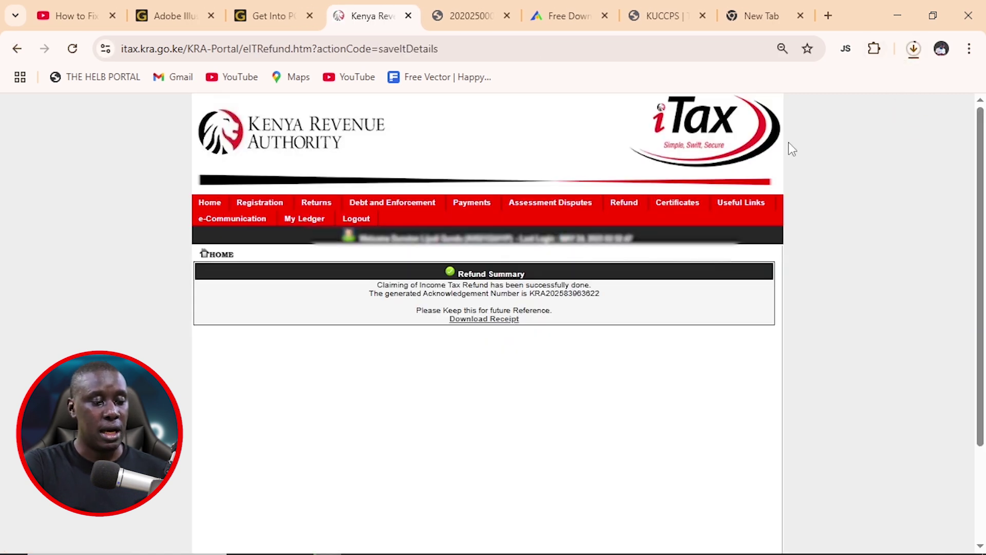
click(913, 48)
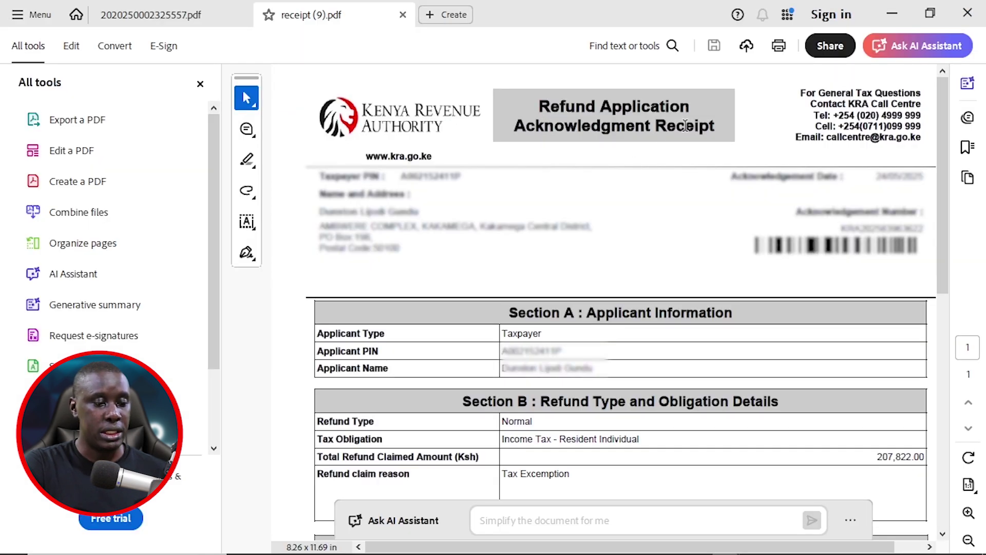
scroll(606, 203, down, 1)
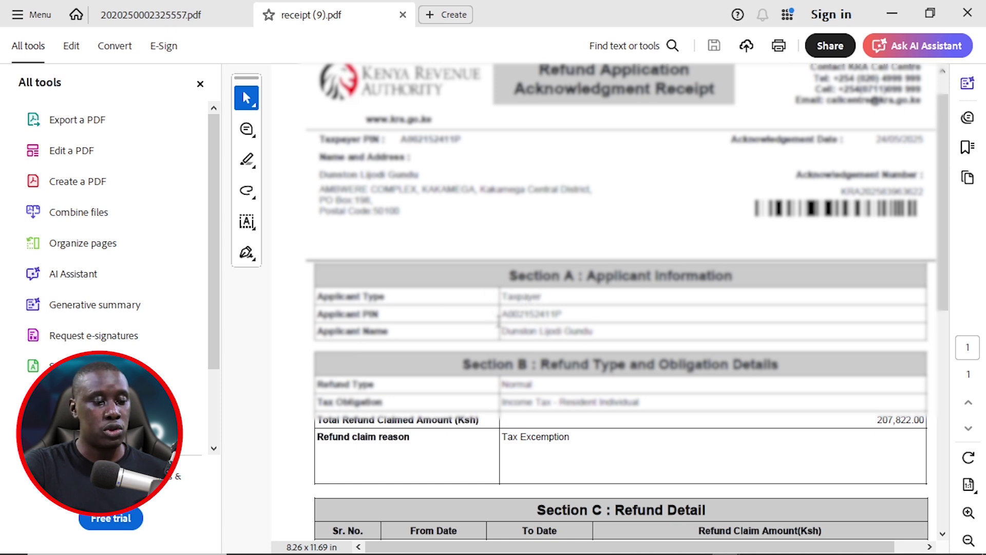
scroll(506, 340, down, 2)
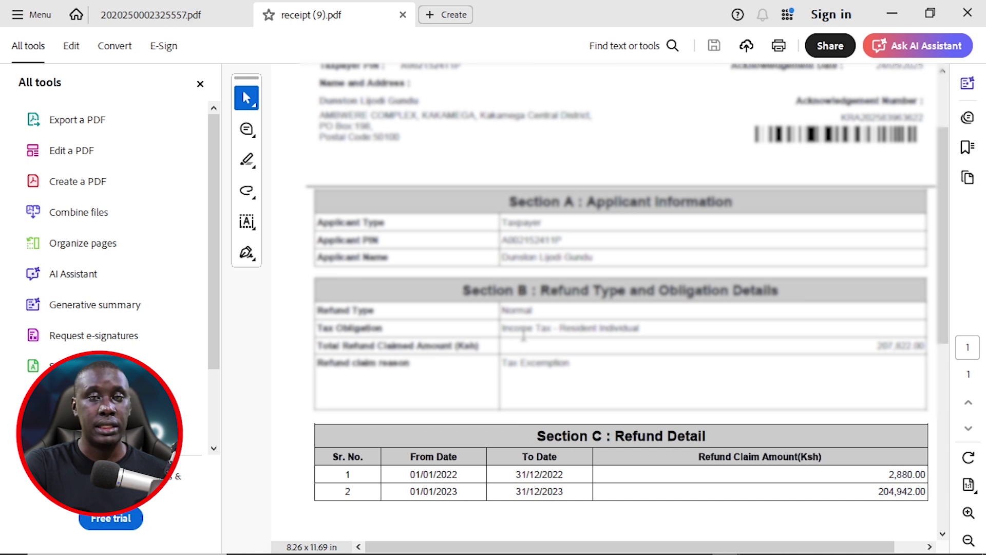
scroll(524, 338, down, 2)
scroll(498, 359, down, 5)
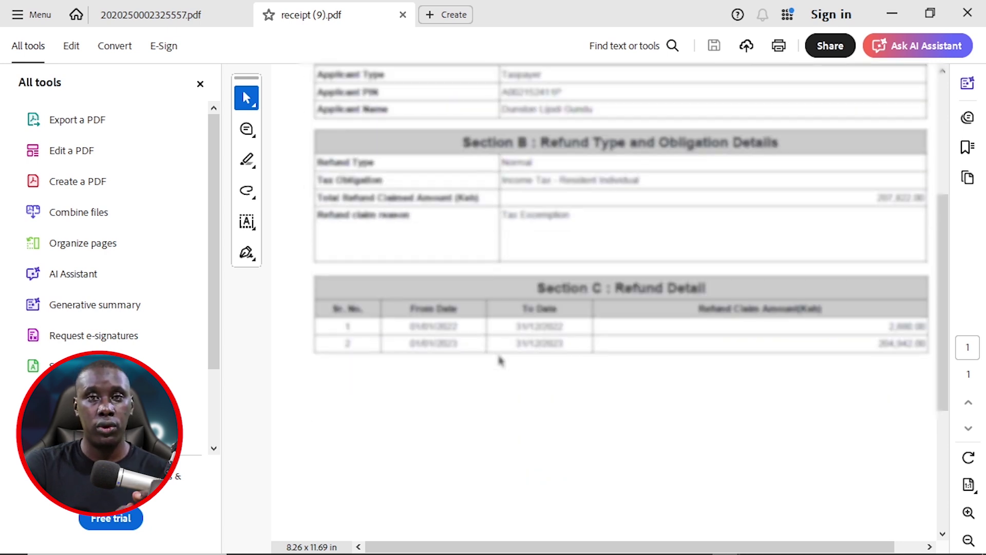
scroll(498, 360, up, 6)
scroll(501, 361, up, 5)
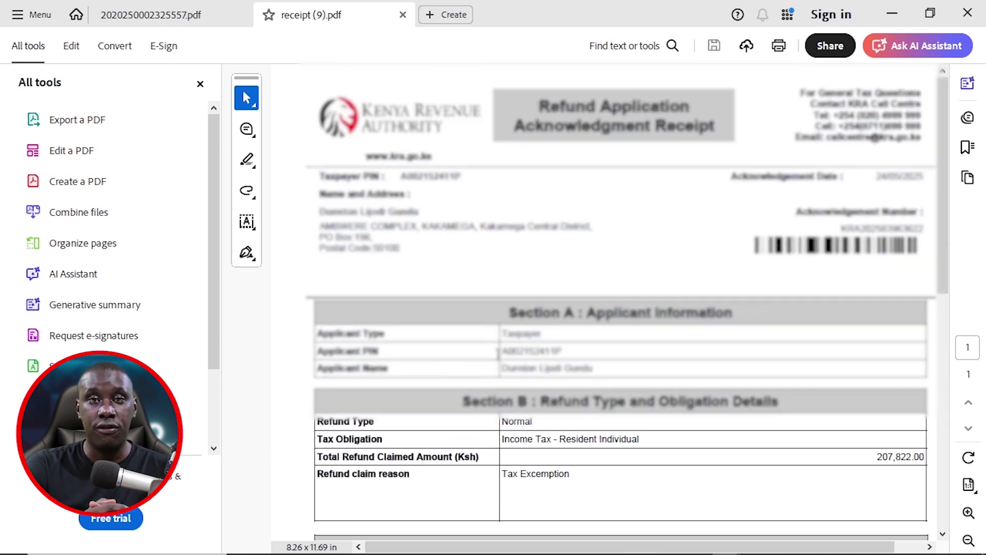